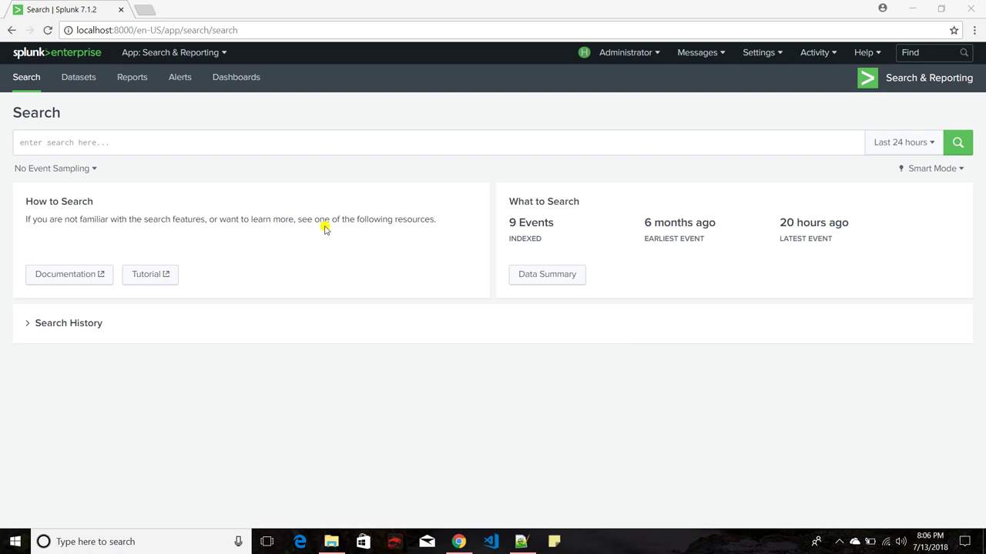
Go to the Splunk home page and open the Search & Reporting app from there.
{"action": "left_click", "coordinate": [42, 55]}
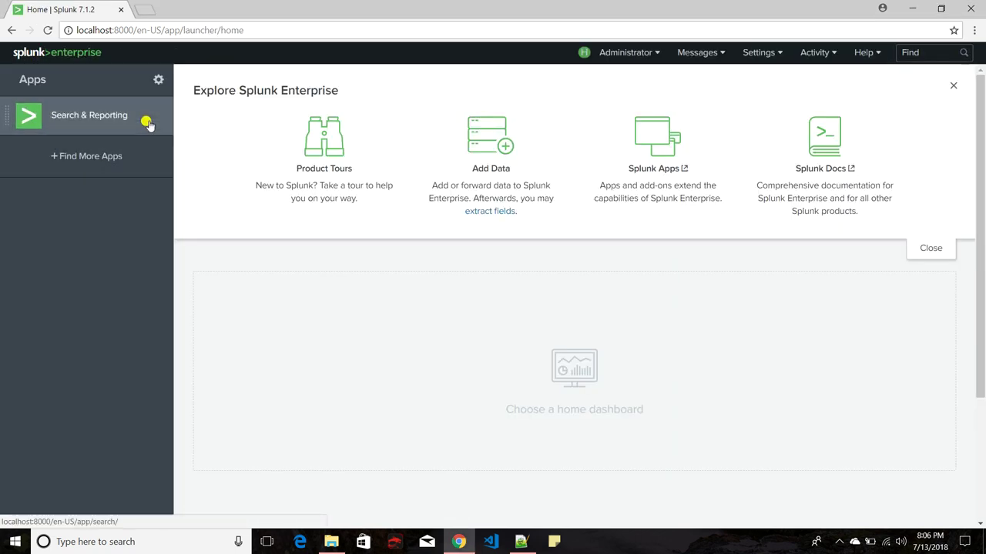
{"action": "left_click", "coordinate": [89, 117]}
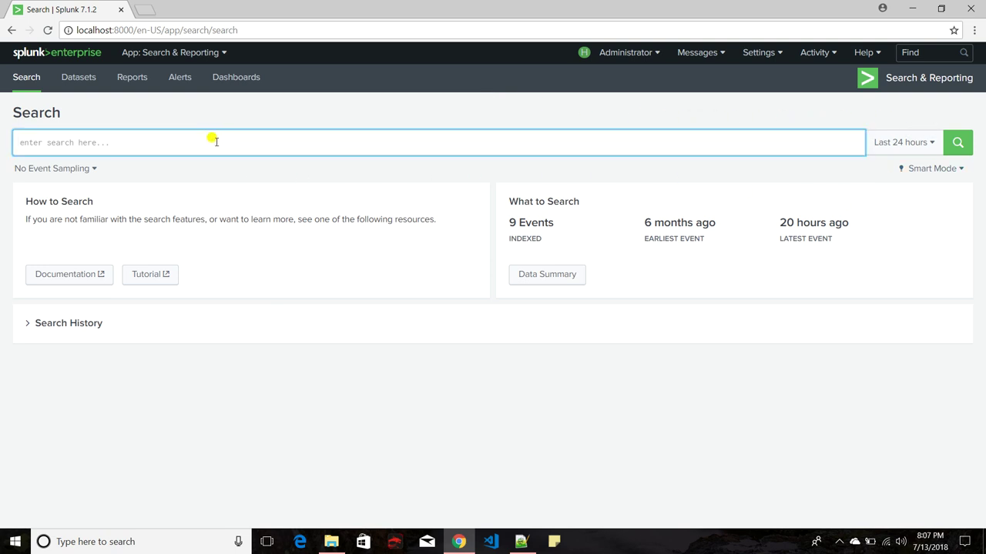
Review the search time range options: Presets, Relative with its time units, Real-time, Date Range, Date & Time Range and Advanced.
{"action": "left_click", "coordinate": [901, 147]}
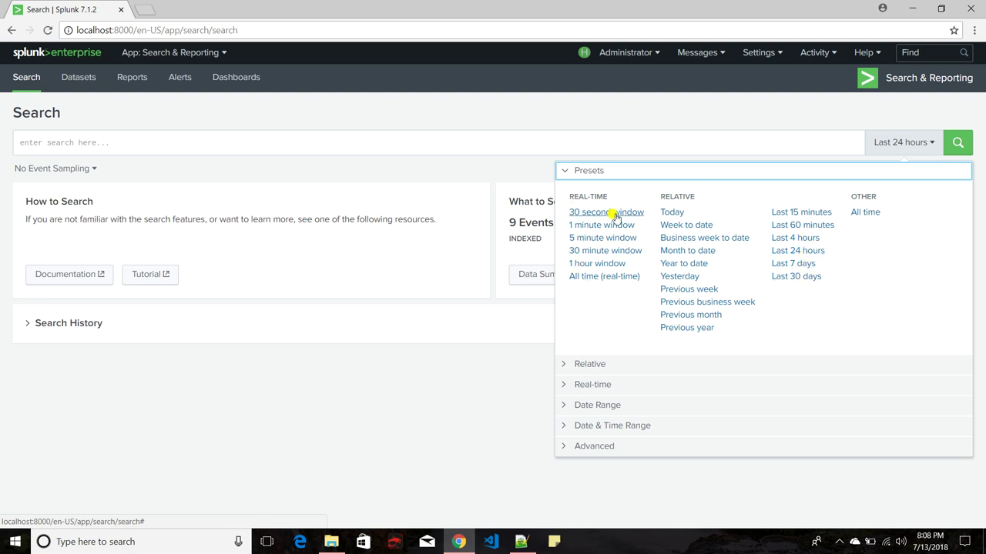
{"action": "left_click", "coordinate": [665, 368]}
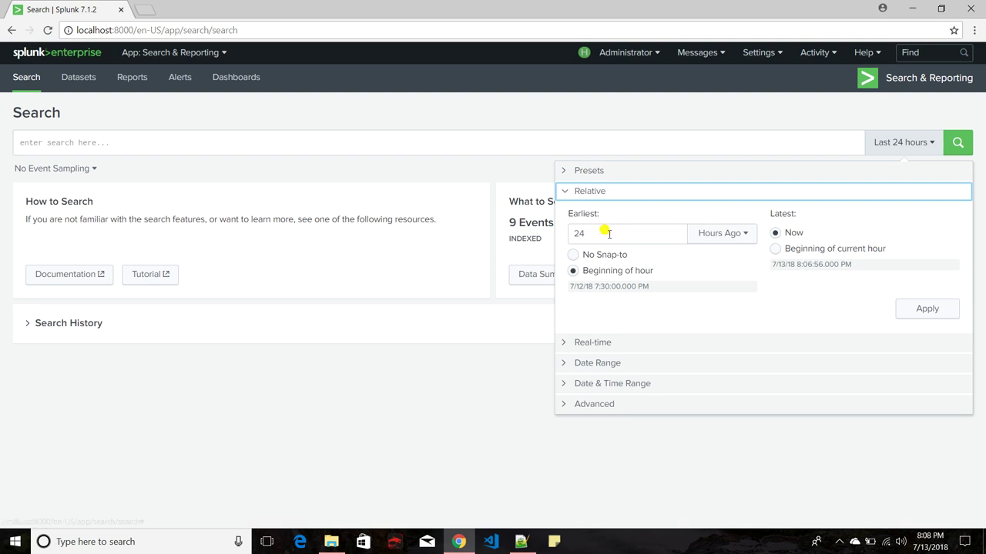
{"action": "left_click", "coordinate": [719, 234]}
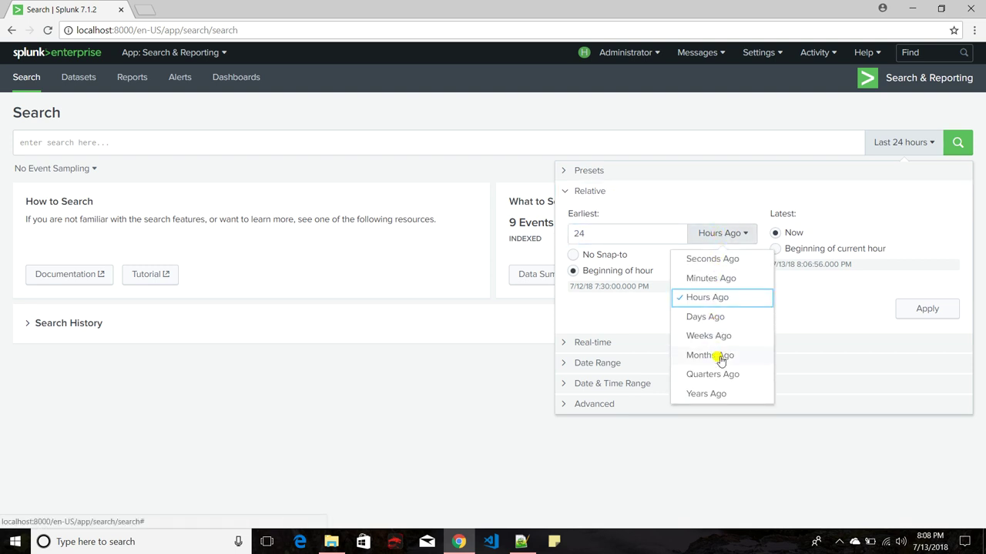
{"action": "left_click", "coordinate": [820, 311]}
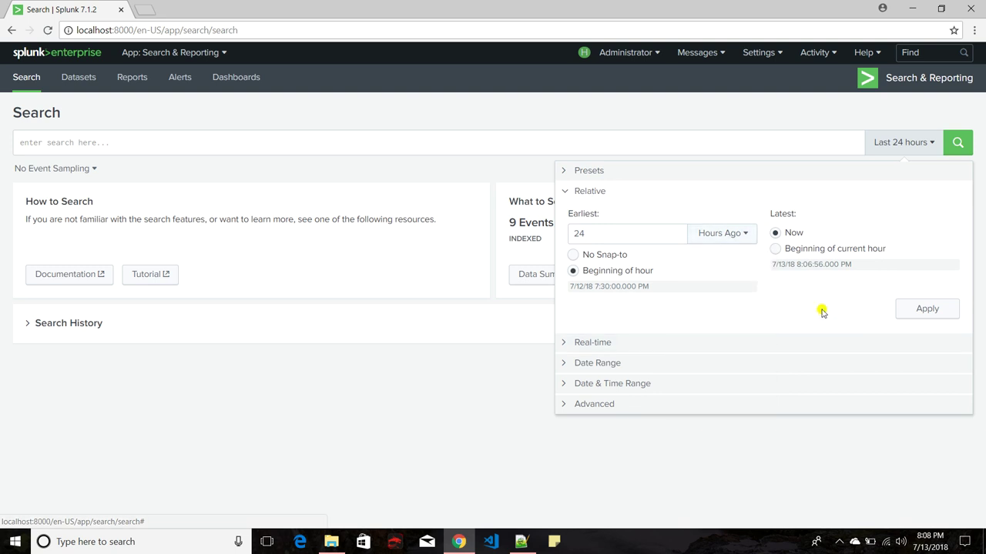
{"action": "left_click", "coordinate": [686, 352]}
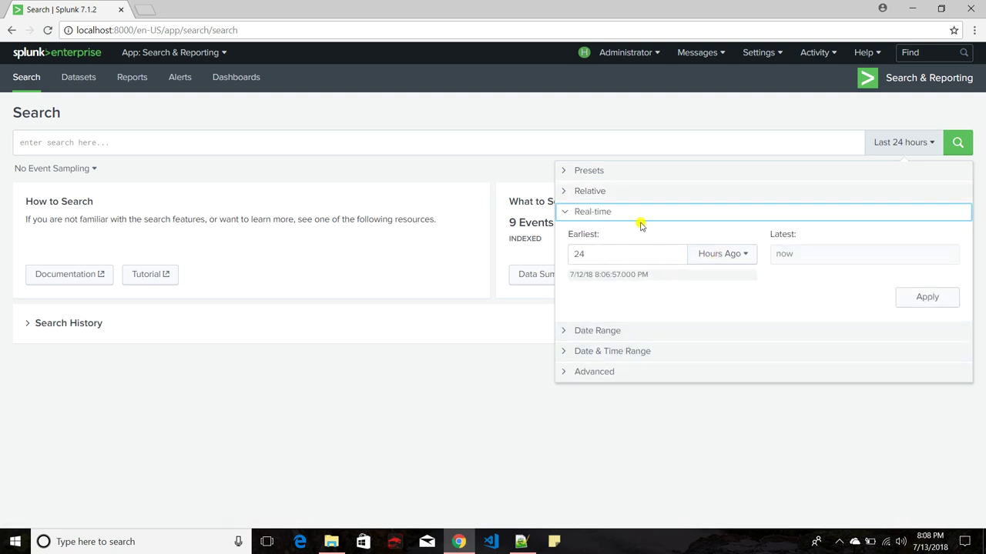
{"action": "left_click", "coordinate": [662, 339]}
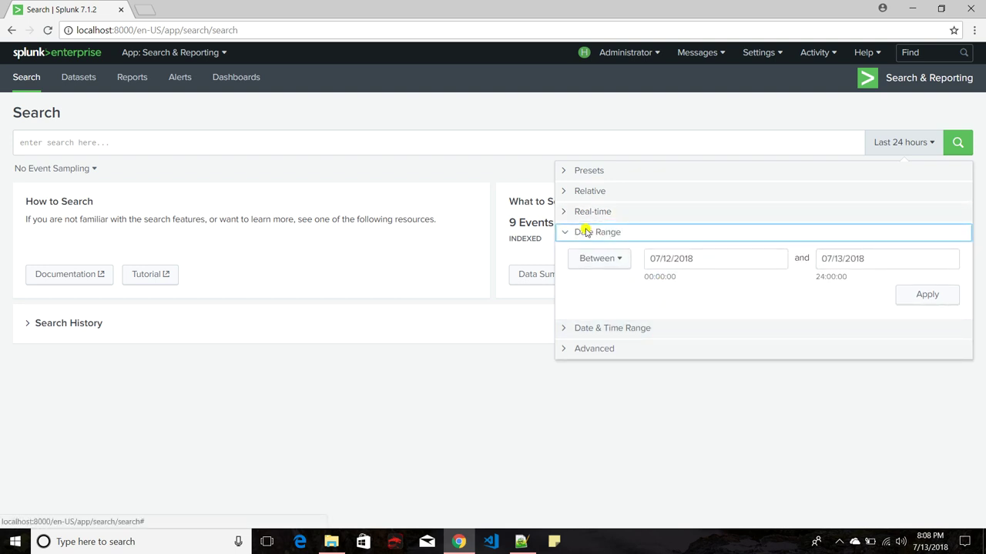
{"action": "left_click", "coordinate": [638, 332]}
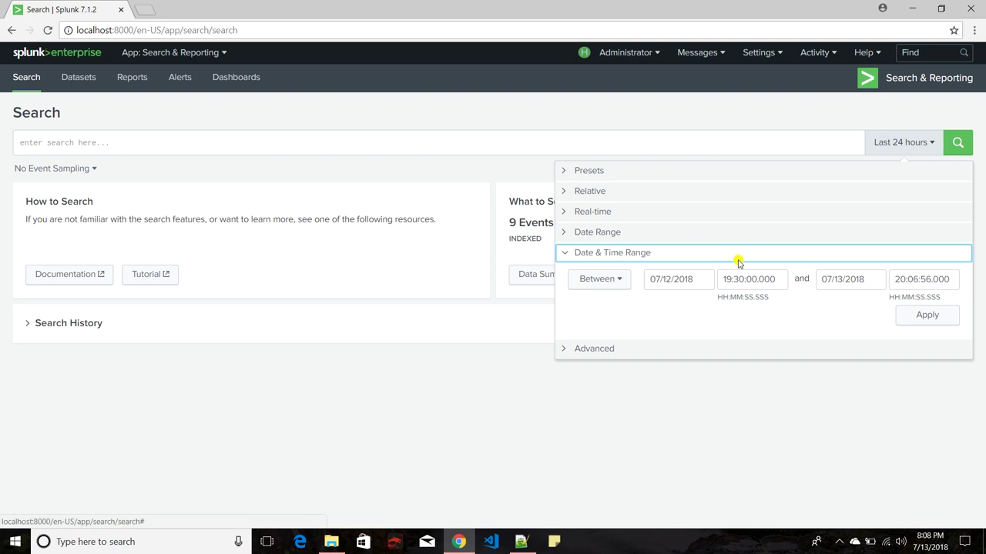
{"action": "left_click", "coordinate": [694, 350]}
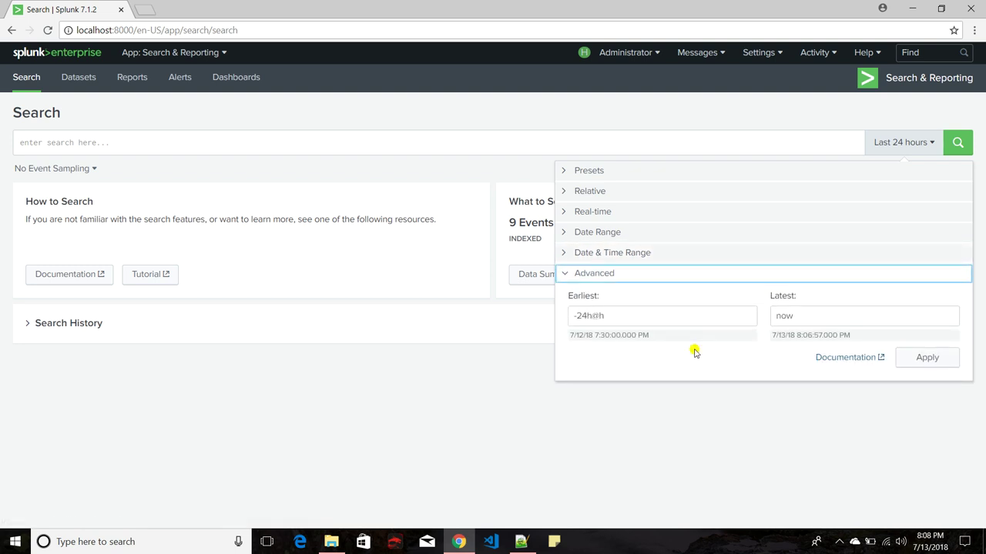
{"action": "left_click", "coordinate": [624, 317]}
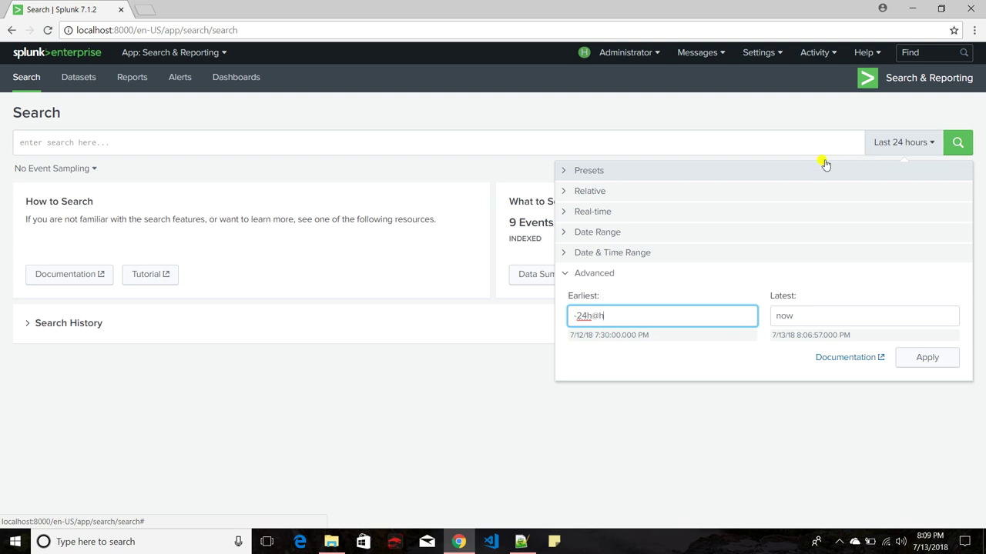
{"action": "left_click", "coordinate": [949, 123]}
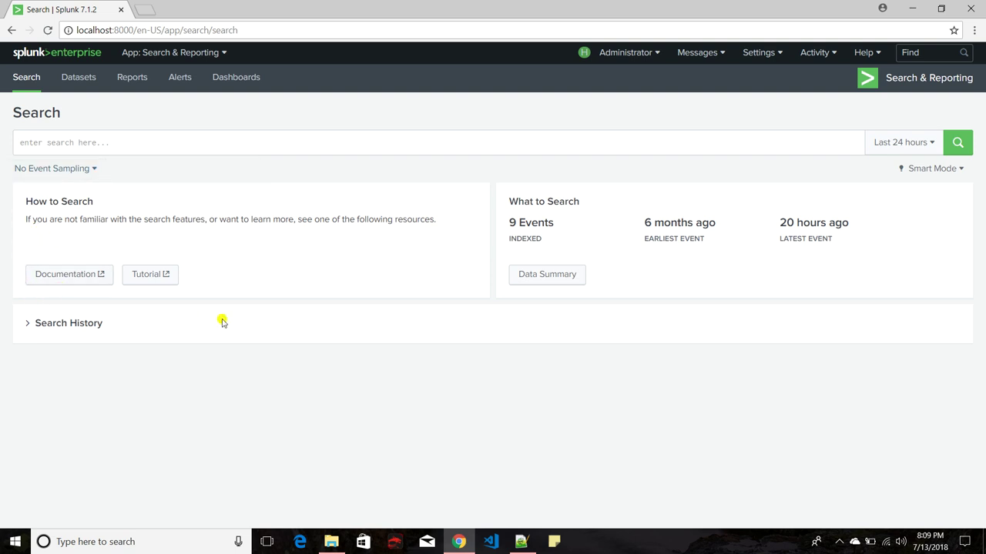
Open the search documentation in its own browser tab and return to the Splunk search page.
{"action": "left_click", "coordinate": [63, 280]}
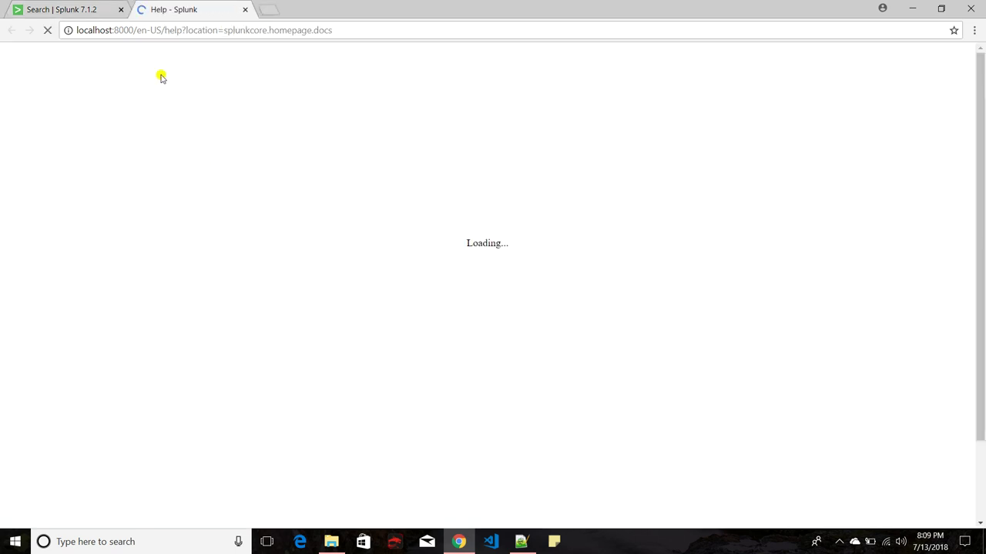
{"action": "left_click", "coordinate": [65, 10]}
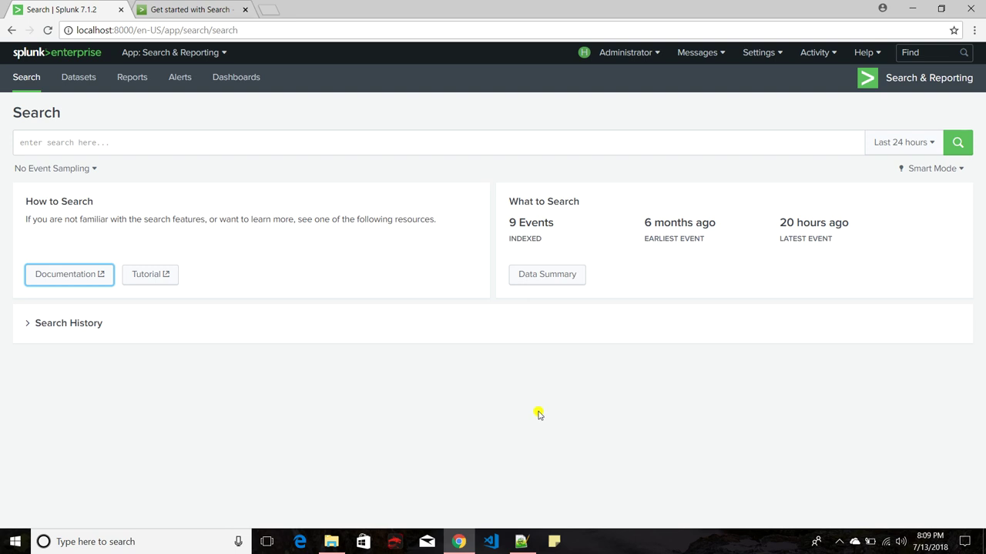
Switch to Notepad++ to examine the ticket_number, created_date and resolved_date columns in sample_data.csv, and return to Splunk.
{"action": "left_click", "coordinate": [524, 542]}
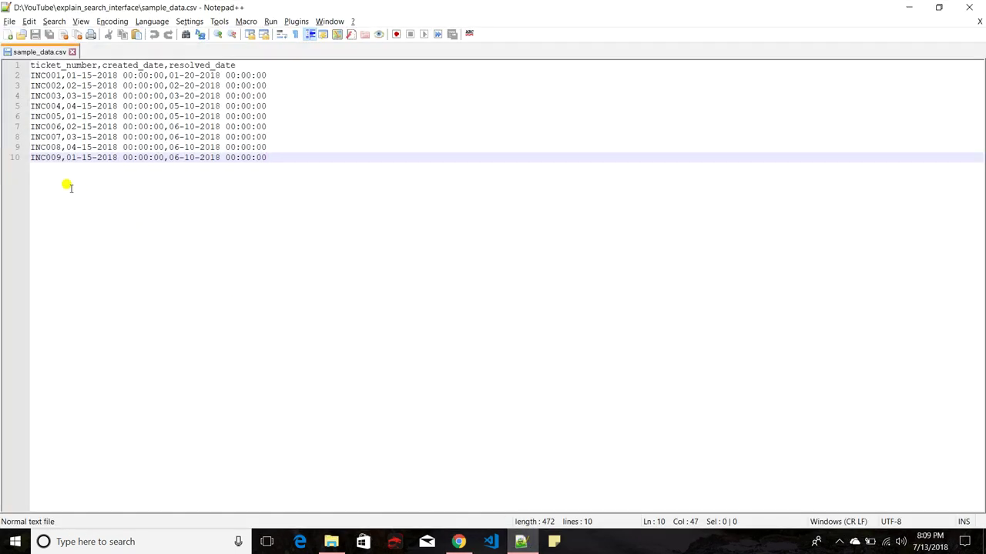
{"action": "left_click_drag", "start_coordinate": [31, 65], "coordinate": [99, 65]}
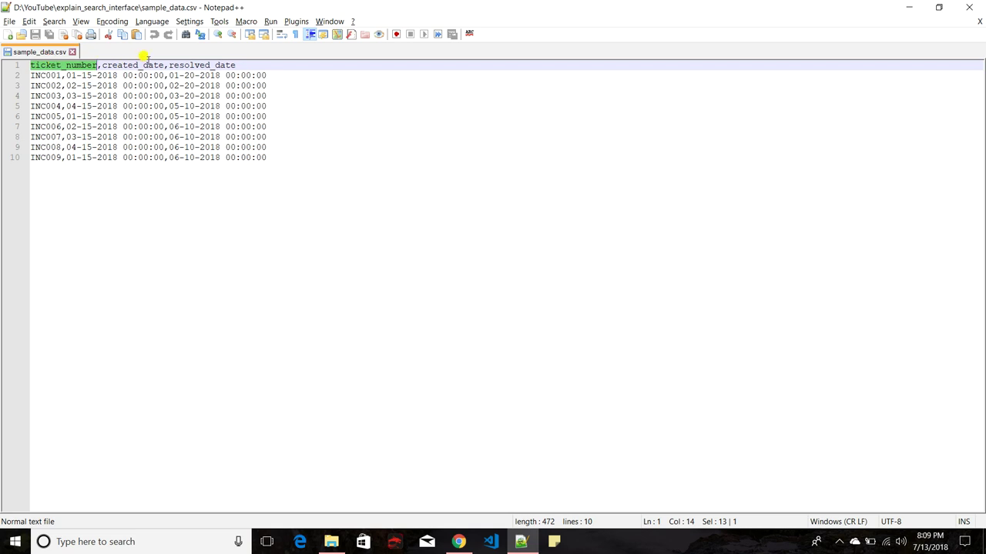
{"action": "double_click", "coordinate": [144, 59]}
{"action": "double_click", "coordinate": [213, 65]}
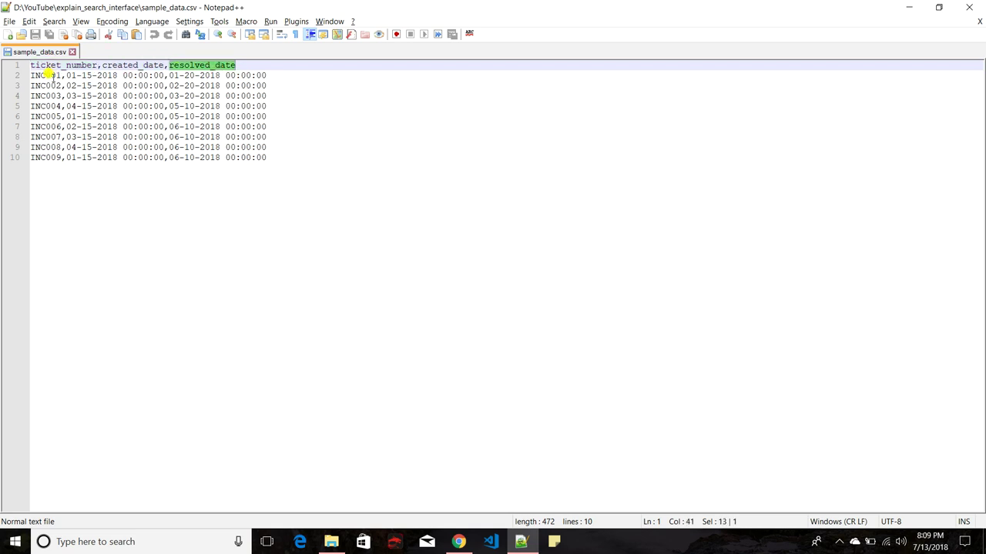
{"action": "left_click", "coordinate": [521, 542]}
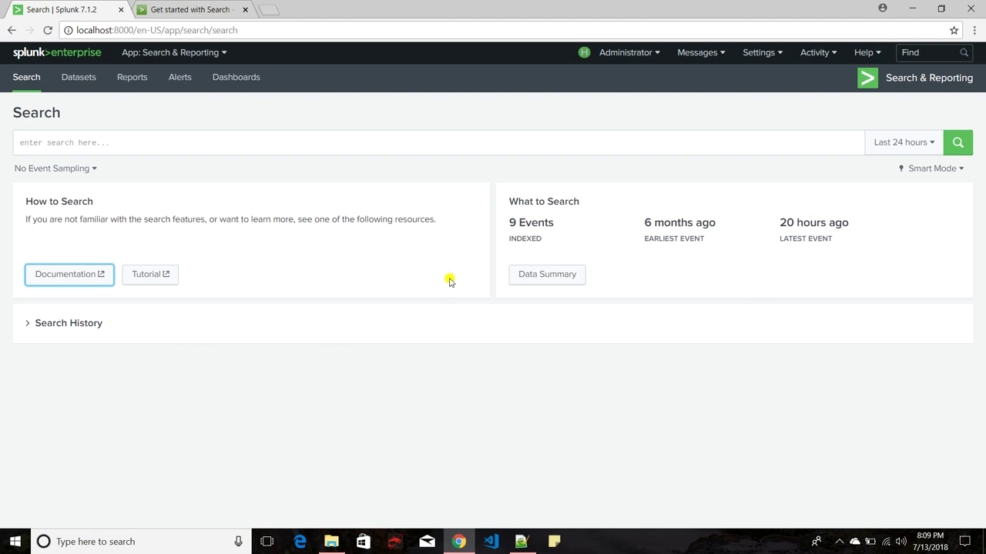
View the hosts, sources and sourcetypes in the Data Summary and close it.
{"action": "left_click", "coordinate": [547, 276]}
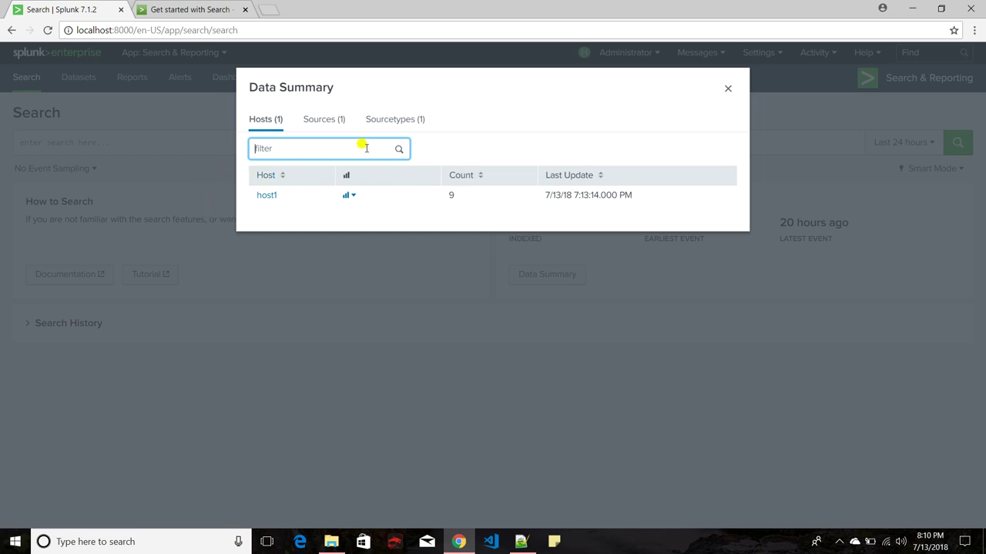
{"action": "left_click", "coordinate": [312, 121]}
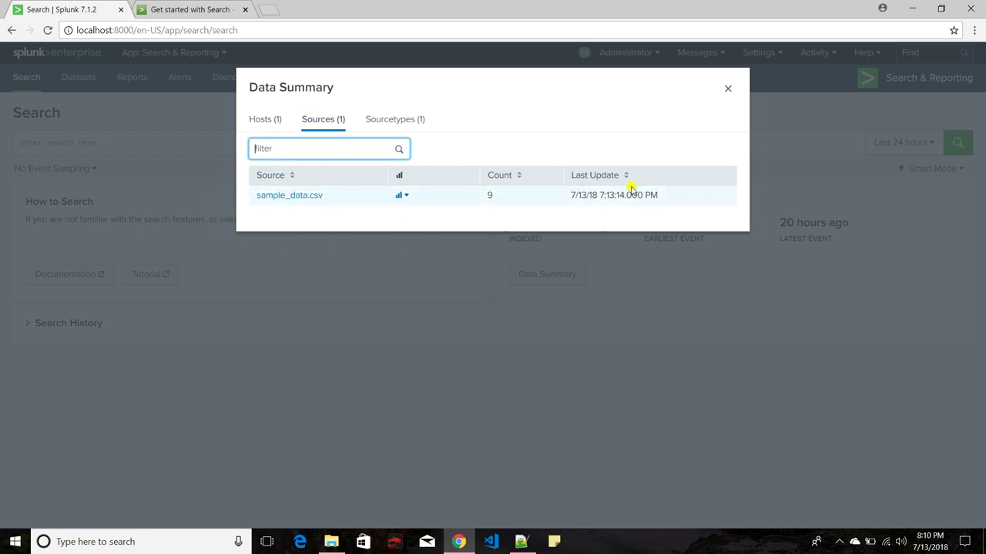
{"action": "left_click", "coordinate": [391, 125]}
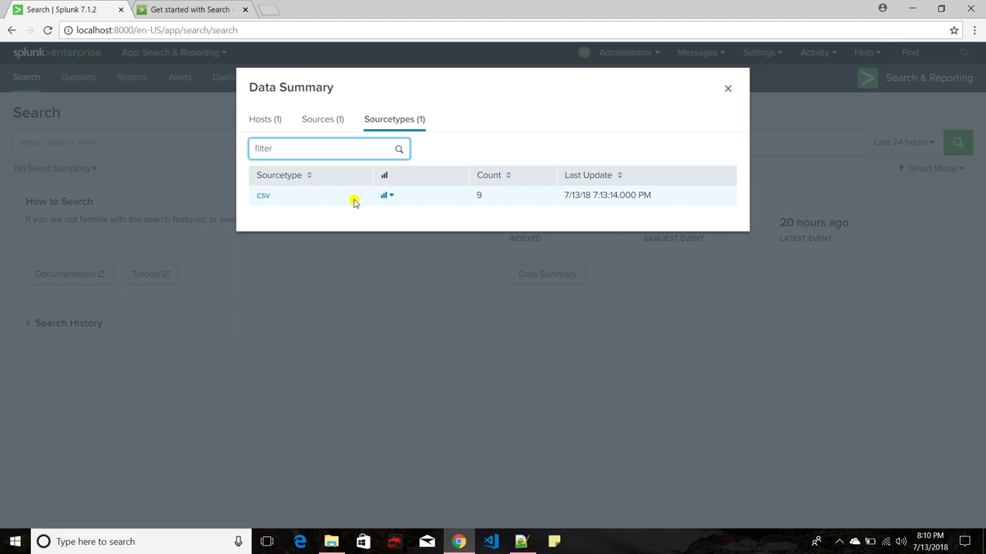
{"action": "left_click", "coordinate": [728, 91]}
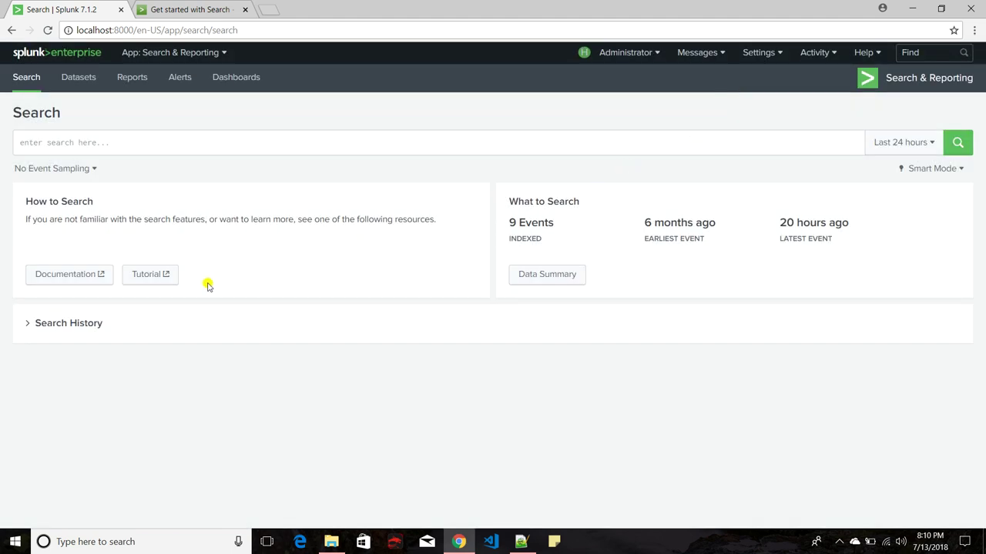
Expand the Search History, look through the past searches and show its time filter choices.
{"action": "left_click", "coordinate": [79, 324]}
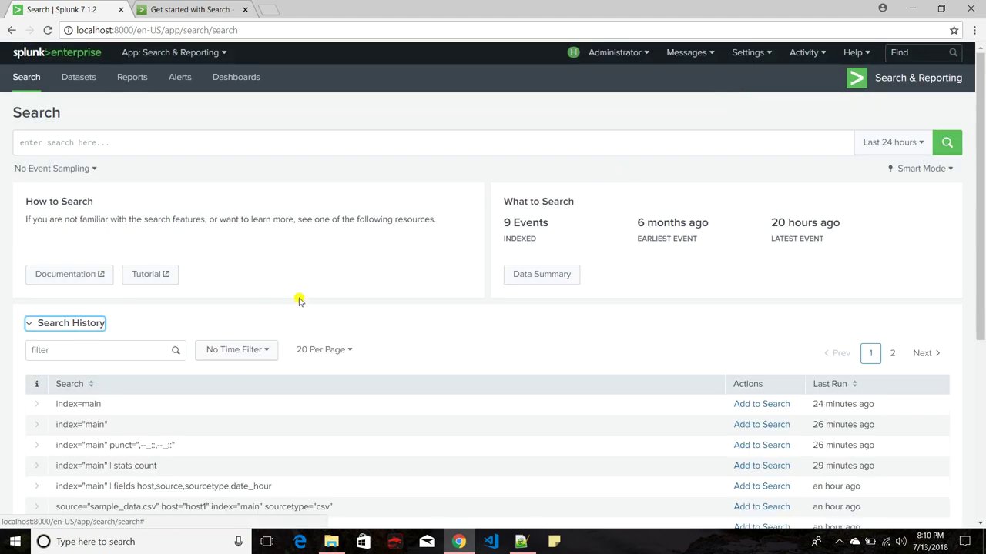
{"action": "scroll", "coordinate": [321, 285], "scroll_direction": "down", "scroll_amount": 2}
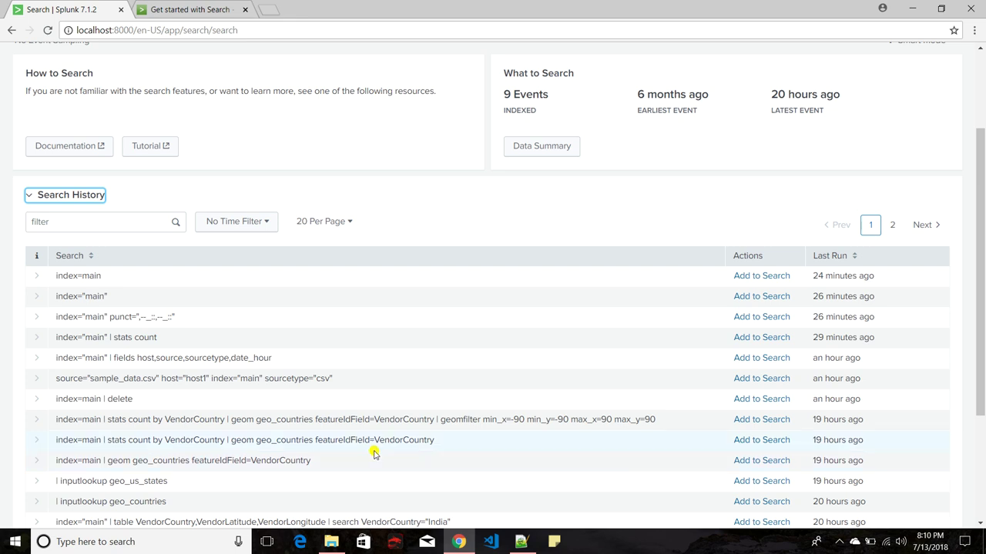
{"action": "left_click", "coordinate": [257, 223]}
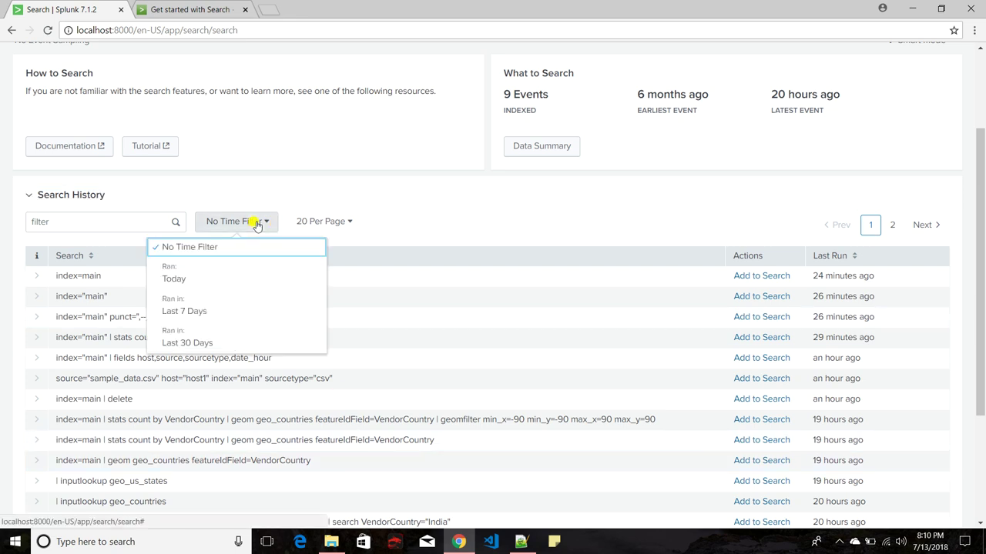
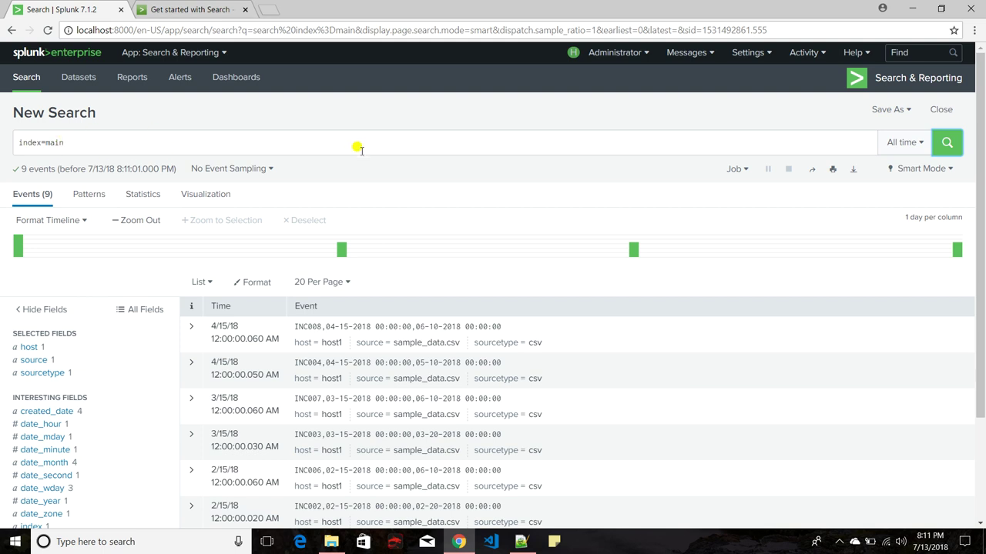
Look over the events returned by the index=main search and open the job inspector for it.
{"action": "scroll", "coordinate": [202, 278], "scroll_direction": "down", "scroll_amount": 1}
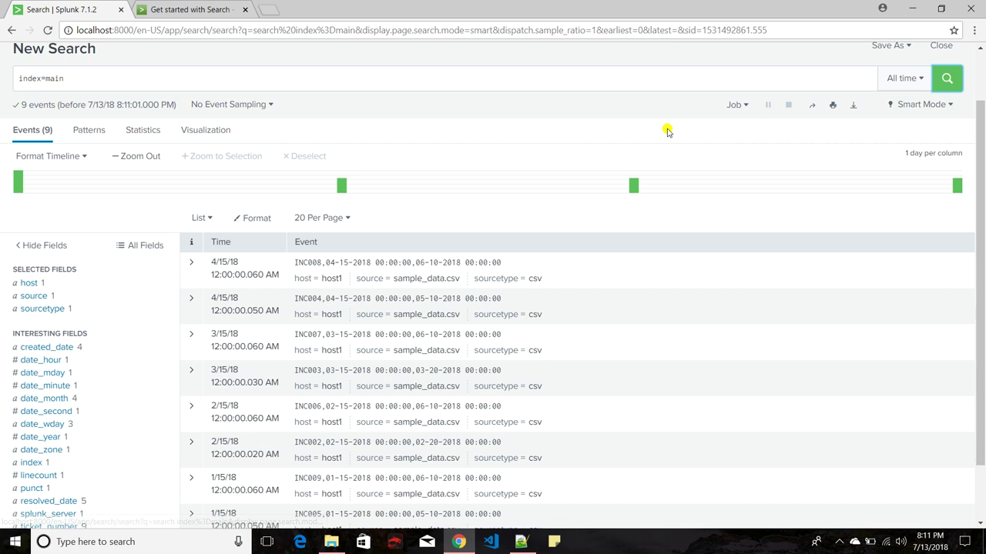
{"action": "scroll", "coordinate": [667, 130], "scroll_direction": "up", "scroll_amount": 1}
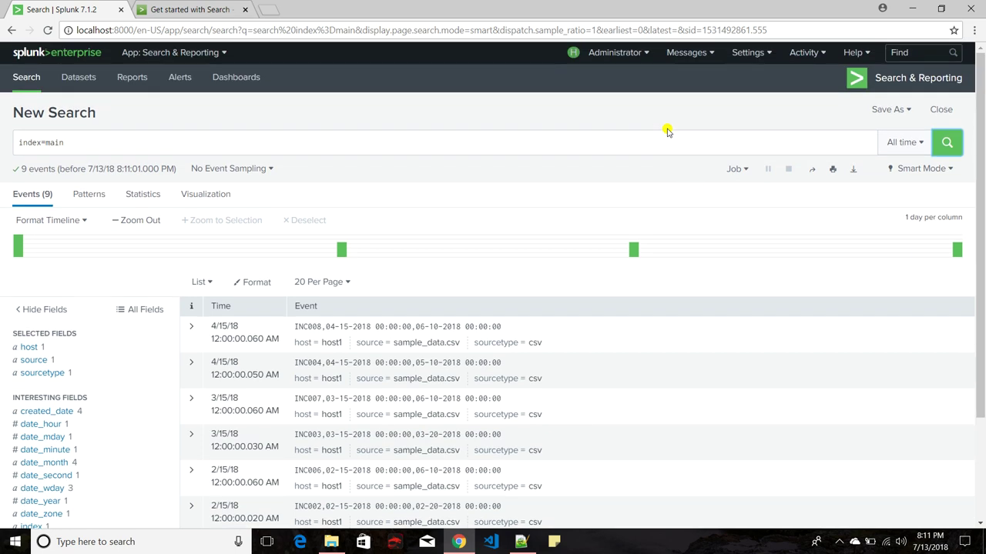
{"action": "left_click", "coordinate": [739, 177]}
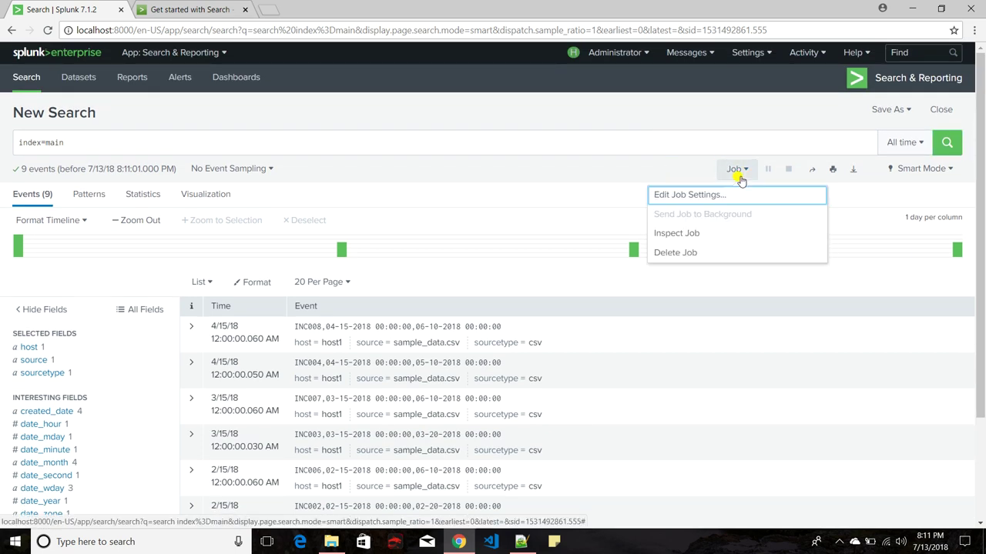
{"action": "left_click", "coordinate": [688, 234]}
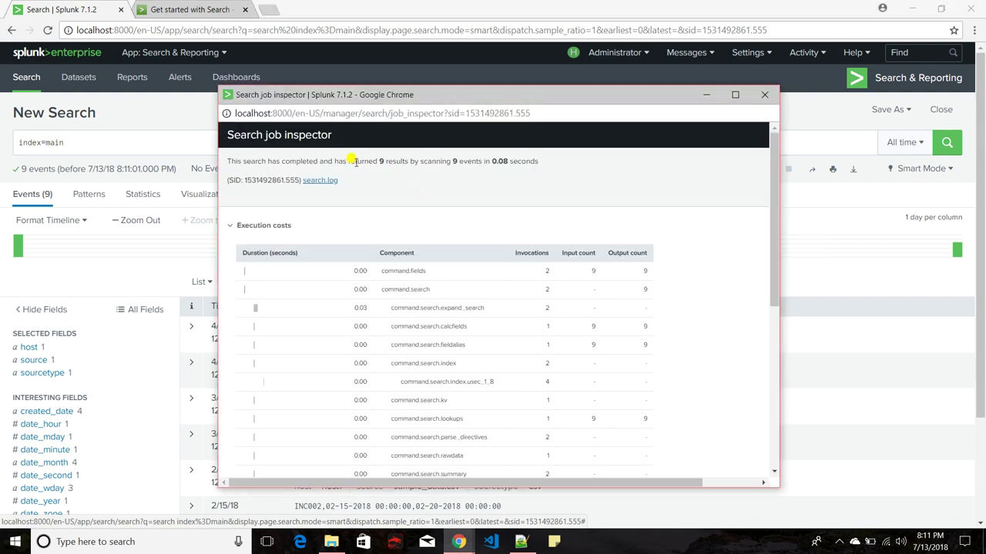
Maximize the Search job inspector and examine the search's run time and the execution costs of each component.
{"action": "left_click_drag", "start_coordinate": [491, 161], "coordinate": [509, 161]}
{"action": "left_click", "coordinate": [734, 94]}
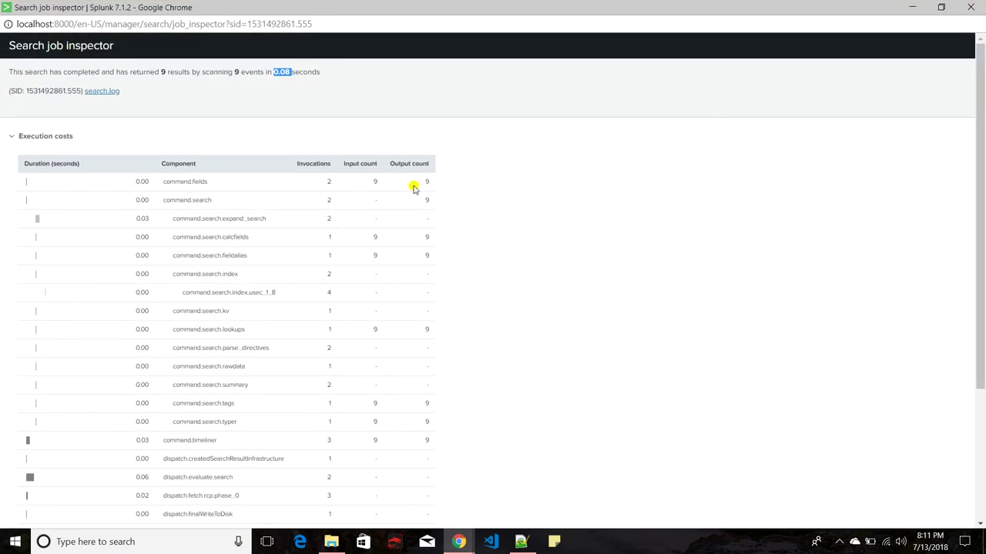
{"action": "scroll", "coordinate": [414, 188], "scroll_direction": "down", "scroll_amount": 3}
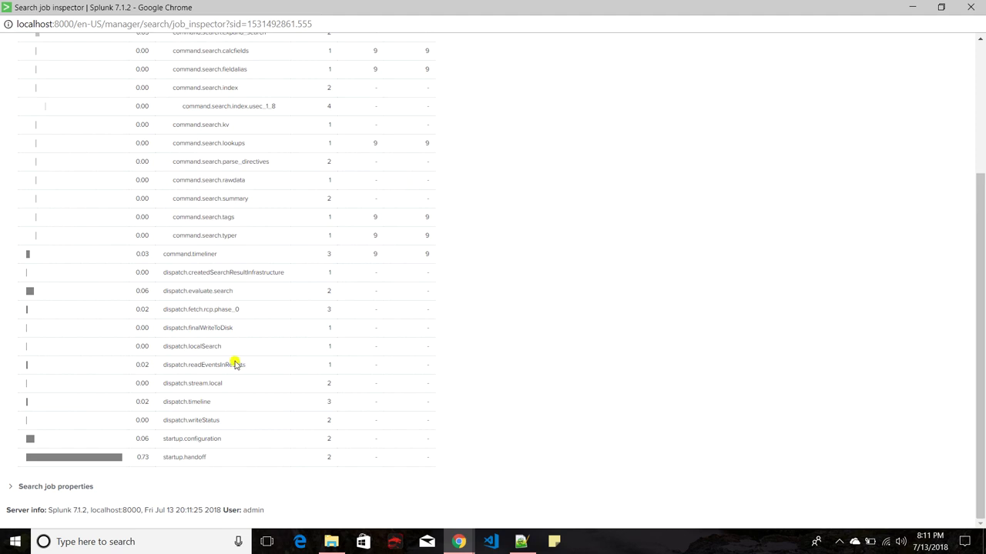
{"action": "scroll", "coordinate": [226, 360], "scroll_direction": "up", "scroll_amount": 3}
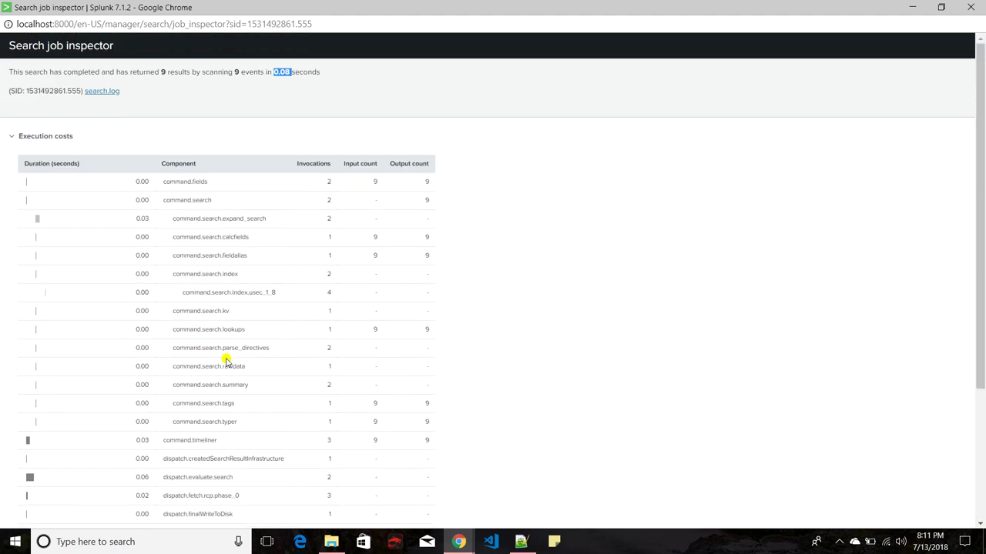
{"action": "scroll", "coordinate": [226, 360], "scroll_direction": "down", "scroll_amount": 1}
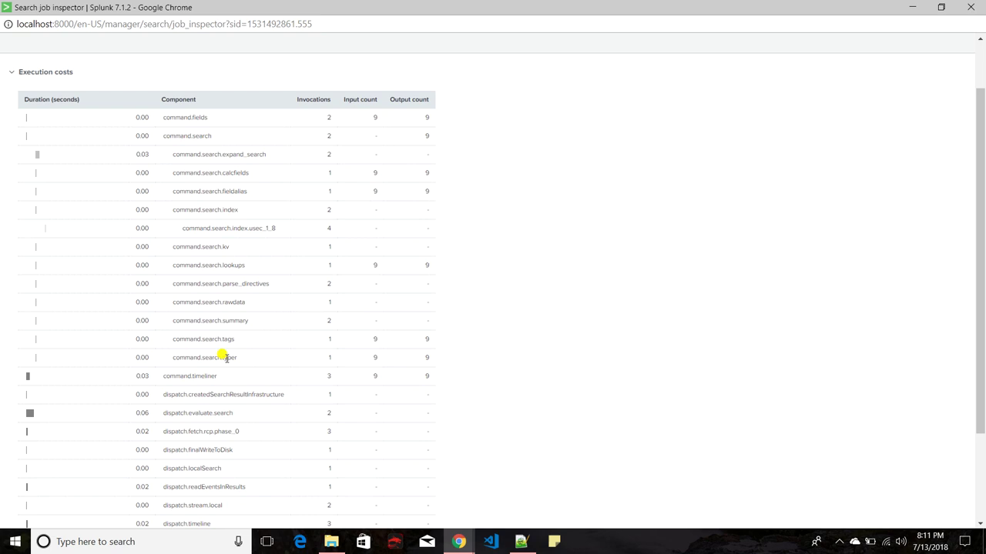
{"action": "scroll", "coordinate": [226, 359], "scroll_direction": "down", "scroll_amount": 1}
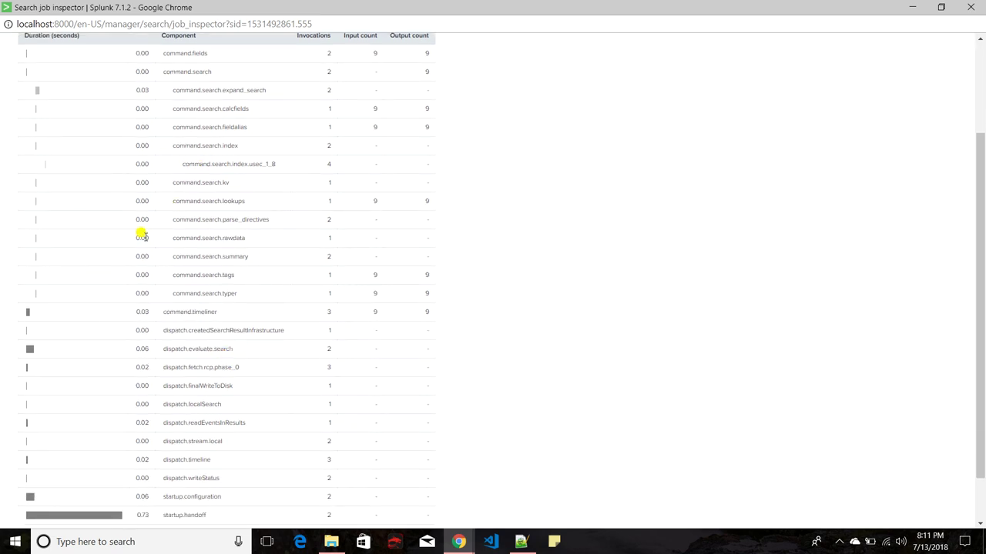
Expand the search job properties in the job inspector, look through them and close the inspector.
{"action": "scroll", "coordinate": [165, 253], "scroll_direction": "down", "scroll_amount": 1}
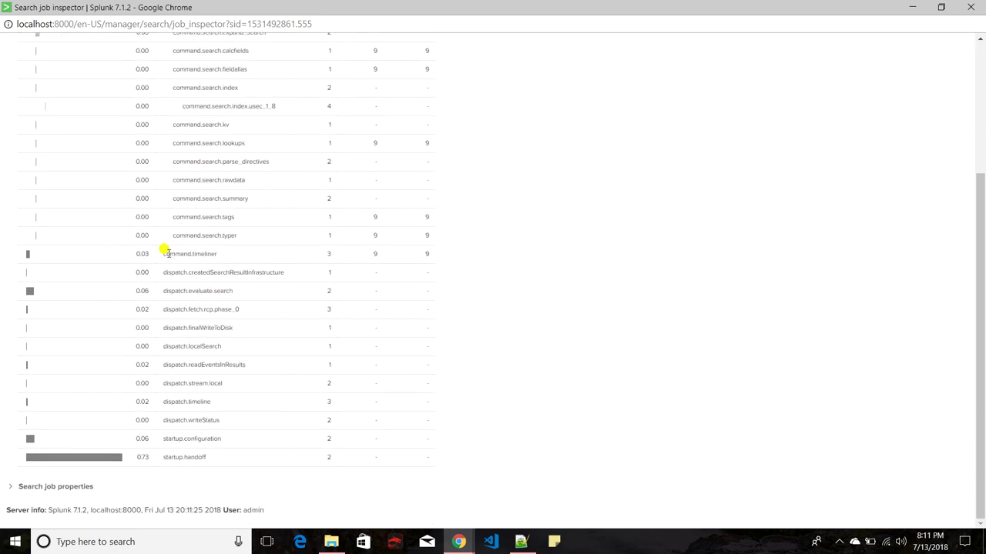
{"action": "left_click", "coordinate": [51, 488]}
{"action": "scroll", "coordinate": [231, 341], "scroll_direction": "down", "scroll_amount": 11}
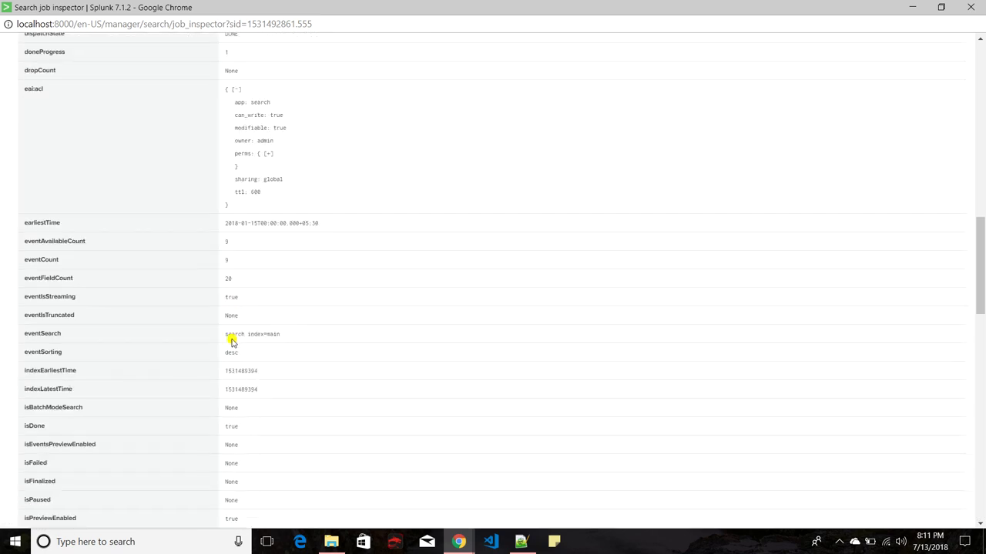
{"action": "scroll", "coordinate": [231, 341], "scroll_direction": "down", "scroll_amount": 4}
{"action": "scroll", "coordinate": [231, 336], "scroll_direction": "down", "scroll_amount": 2}
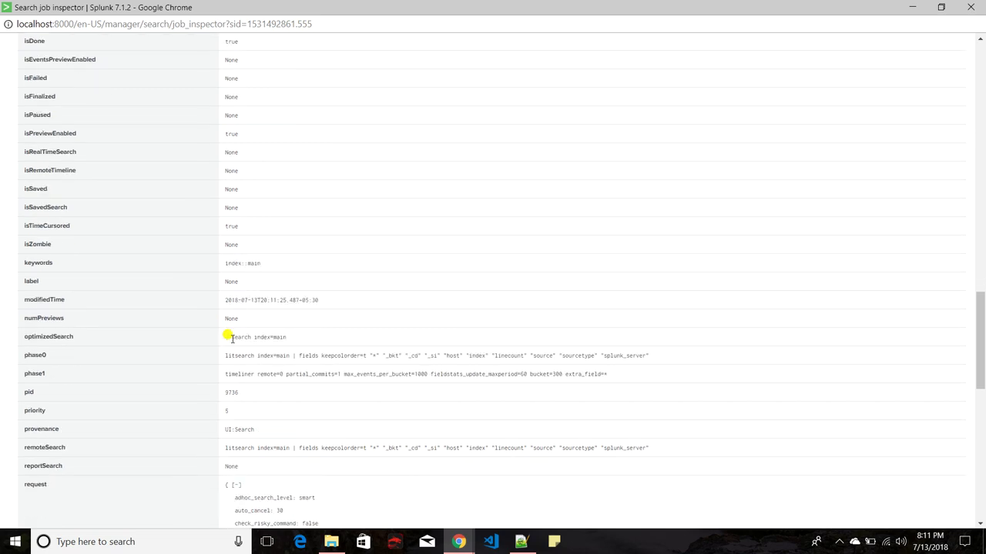
{"action": "scroll", "coordinate": [238, 382], "scroll_direction": "down", "scroll_amount": 3}
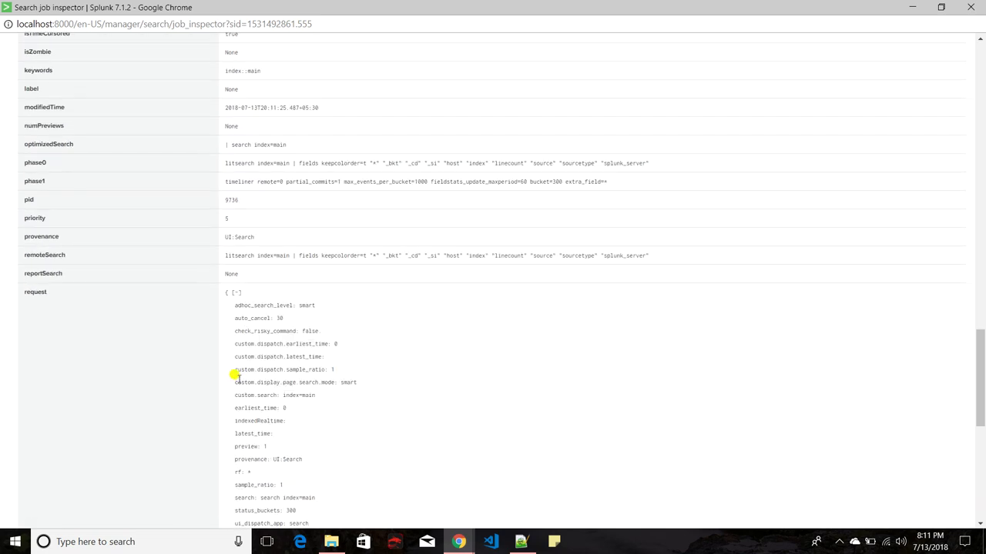
{"action": "scroll", "coordinate": [239, 379], "scroll_direction": "down", "scroll_amount": 3}
{"action": "scroll", "coordinate": [239, 379], "scroll_direction": "up", "scroll_amount": 15}
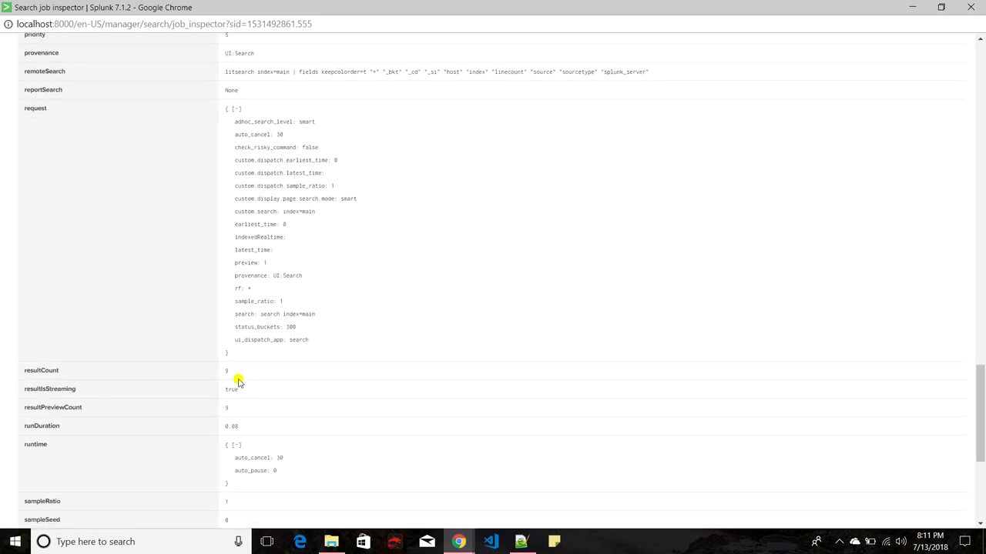
{"action": "scroll", "coordinate": [239, 381], "scroll_direction": "up", "scroll_amount": 12}
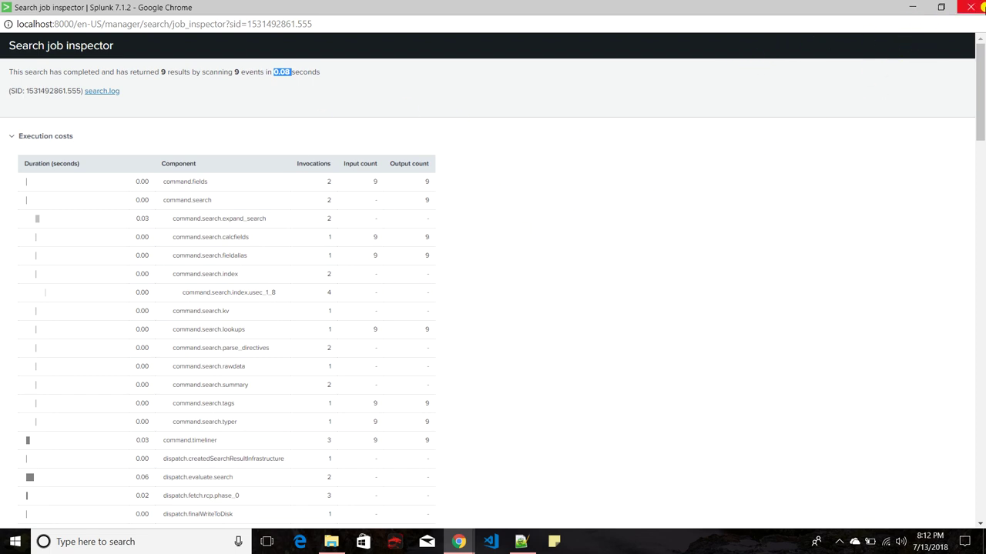
{"action": "left_click", "coordinate": [972, 8]}
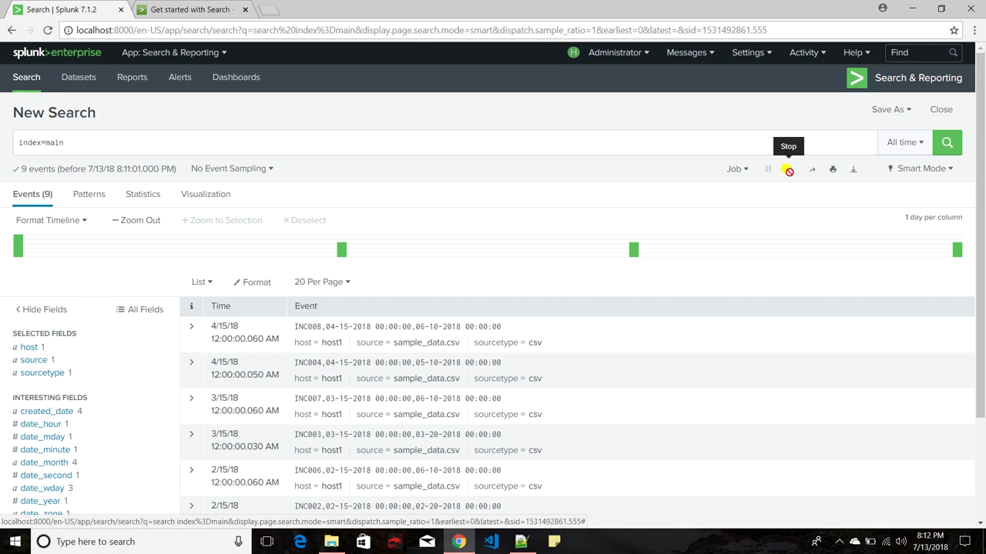
Preview the printed page of the search results and close the browser window.
{"action": "left_click", "coordinate": [832, 170]}
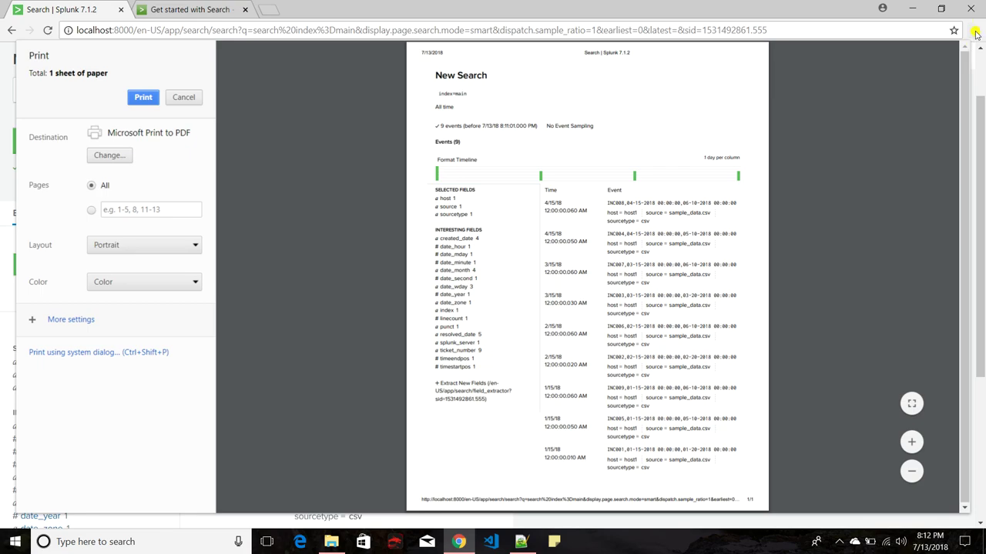
{"action": "left_click", "coordinate": [978, 10]}
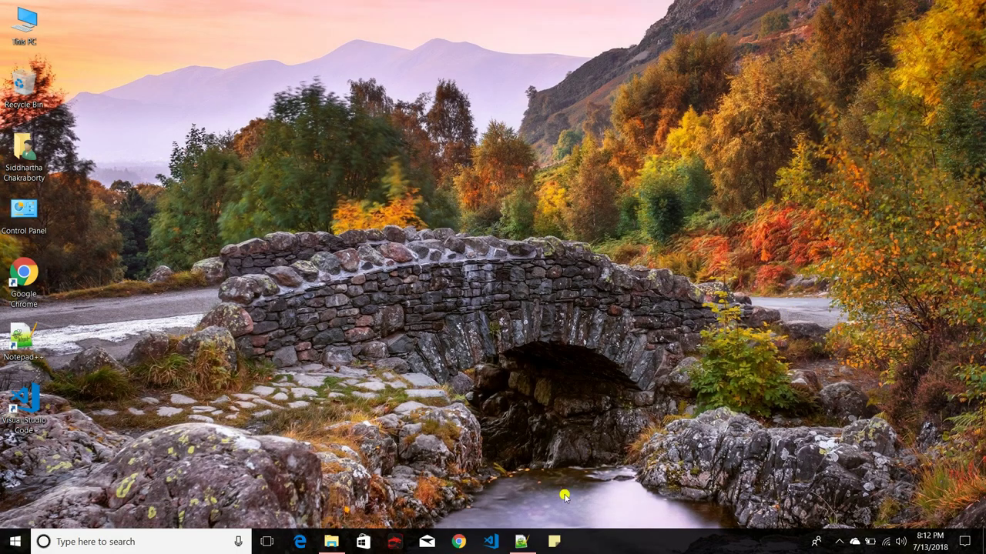
Reopen Chrome, load the bookmarked Splunk page and open the Search & Reporting app.
{"action": "left_click", "coordinate": [470, 543]}
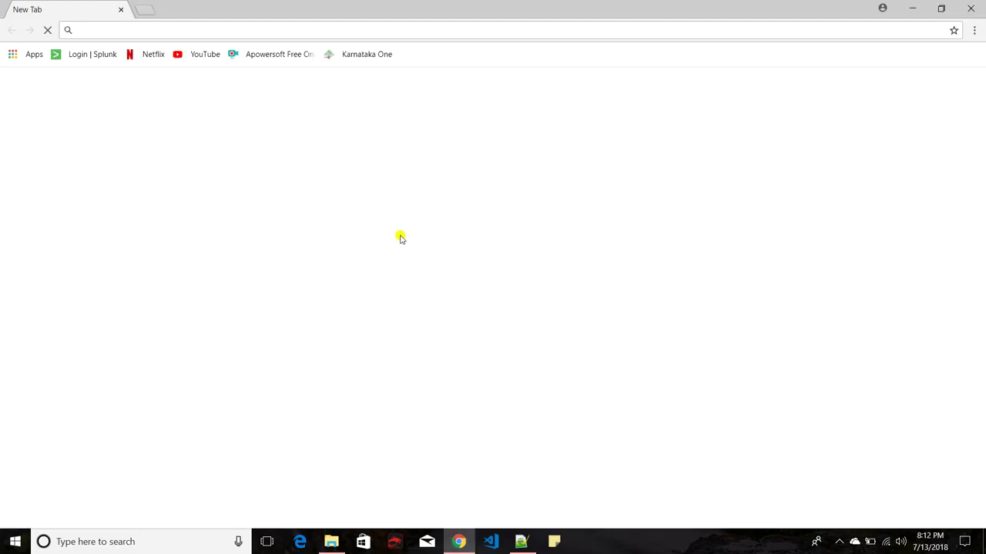
{"action": "left_click", "coordinate": [108, 53]}
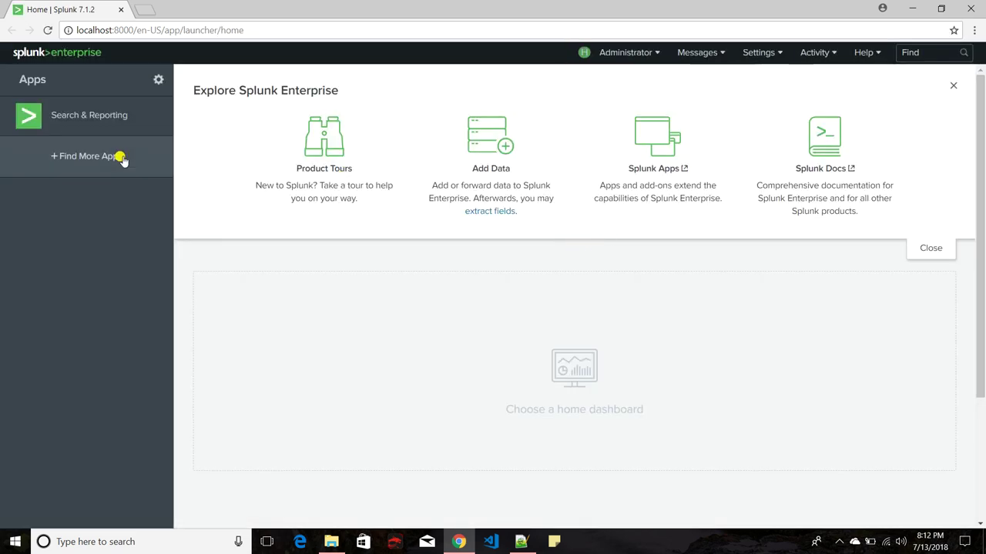
{"action": "left_click", "coordinate": [99, 123]}
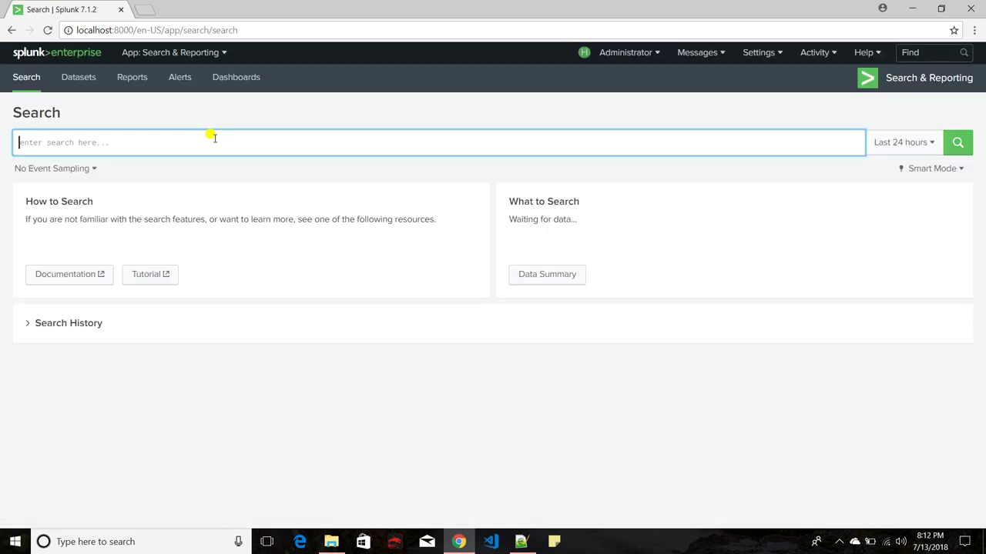
Run the search index=main and set its time range to All time.
{"action": "type", "text": "index="}
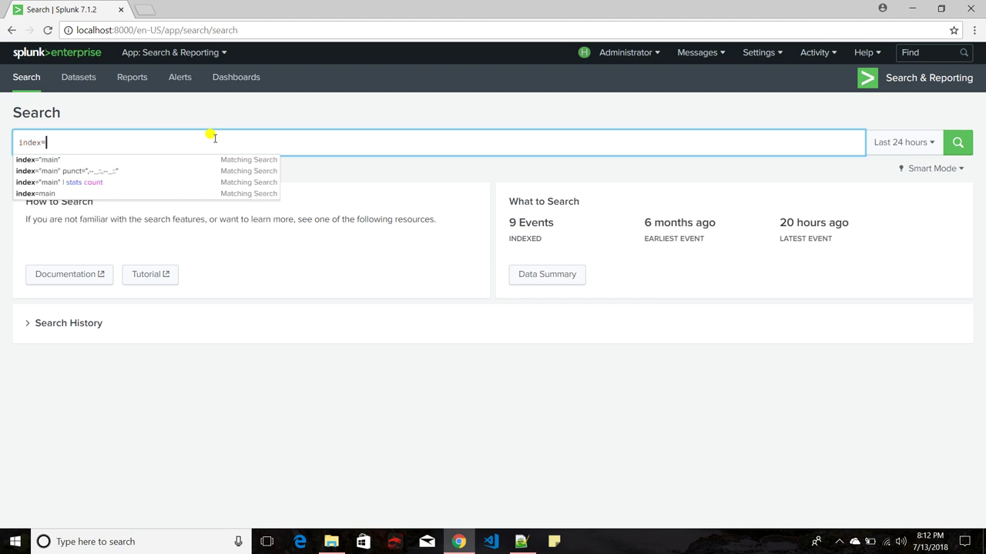
{"action": "type", "text": "main"}
{"action": "key", "text": "Return"}
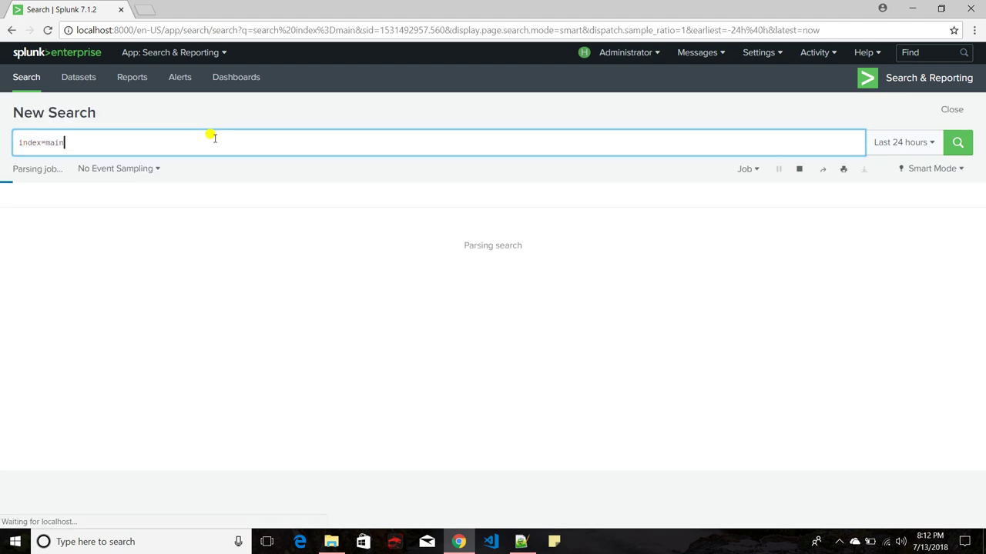
{"action": "left_click", "coordinate": [878, 142]}
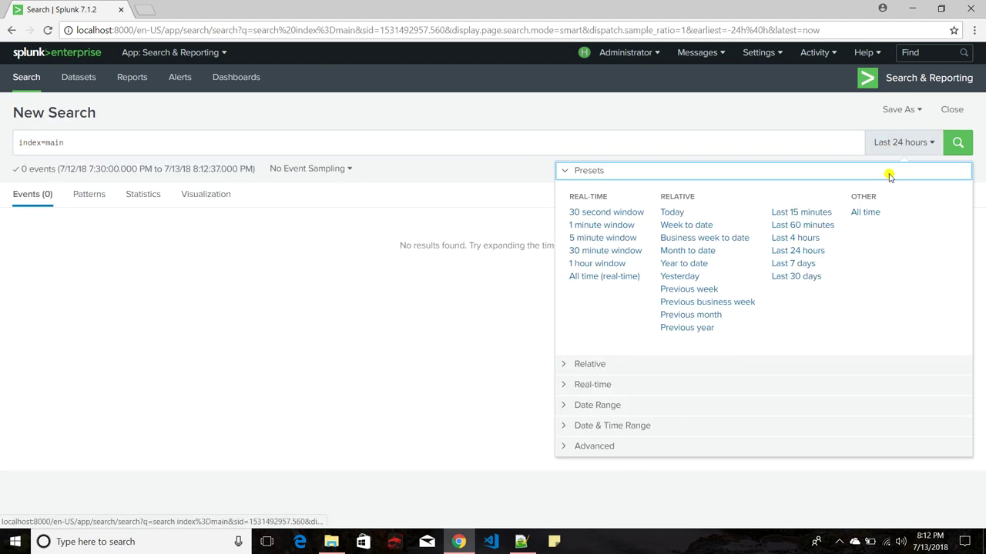
{"action": "left_click", "coordinate": [869, 213]}
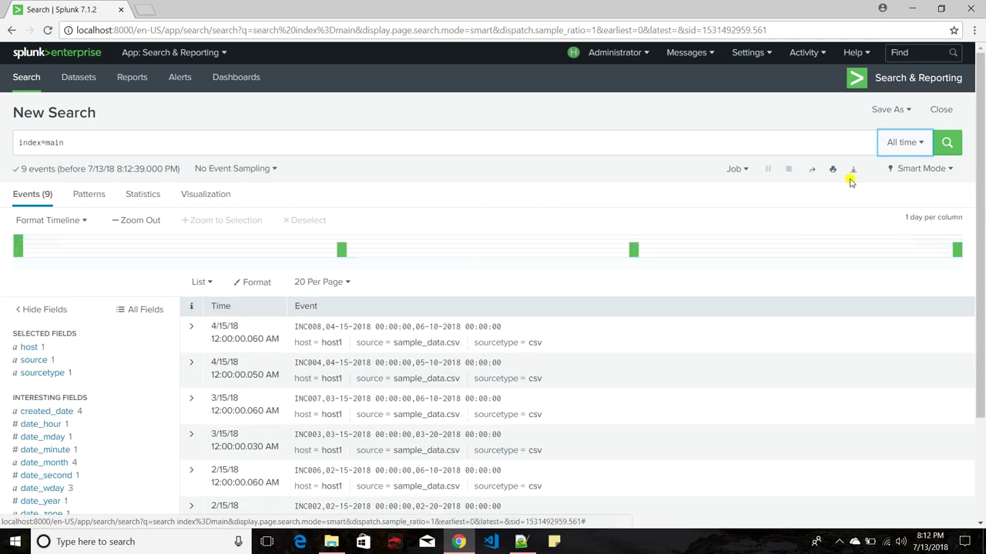
Look at the format choices for exporting the results without exporting, and at the available search modes.
{"action": "left_click", "coordinate": [853, 171]}
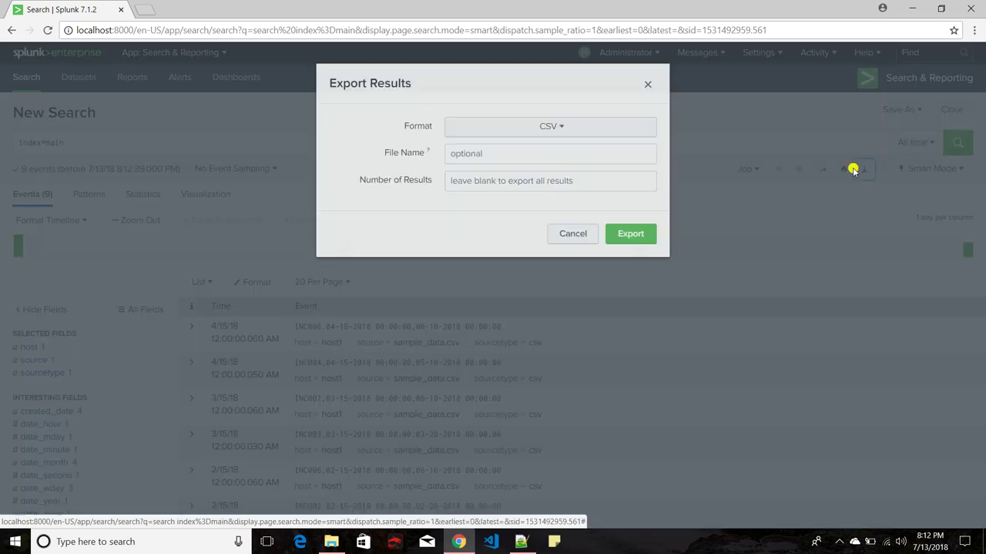
{"action": "left_click", "coordinate": [551, 137]}
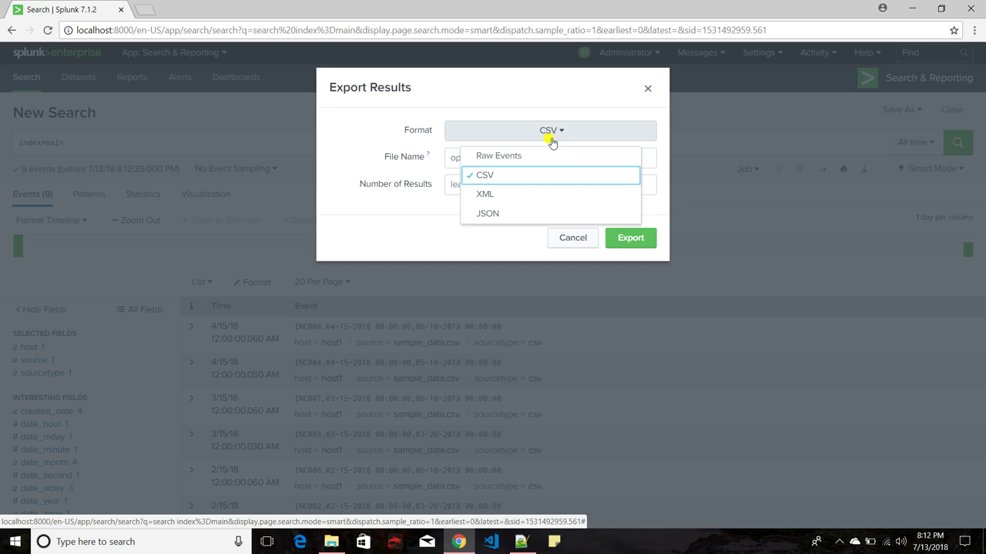
{"action": "left_click", "coordinate": [574, 239]}
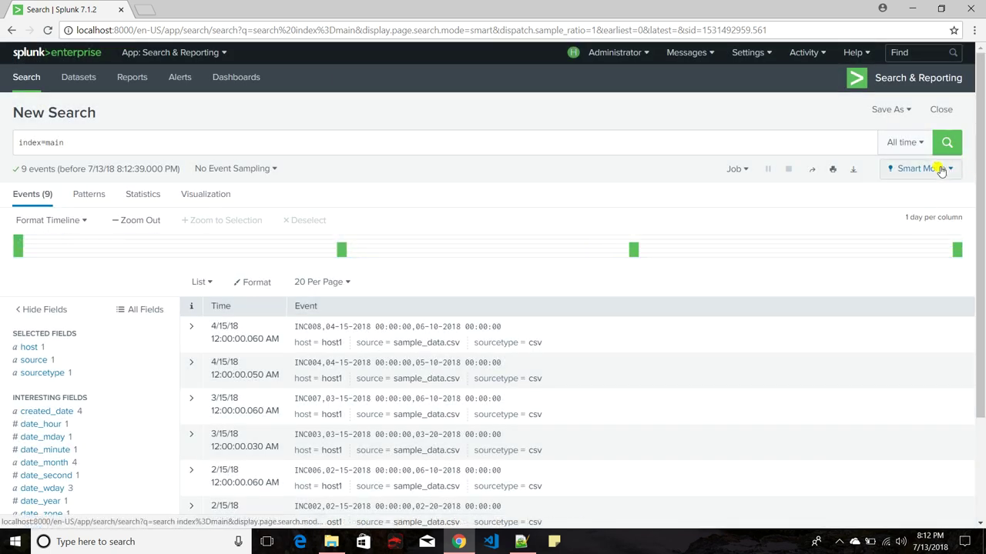
{"action": "left_click", "coordinate": [940, 170]}
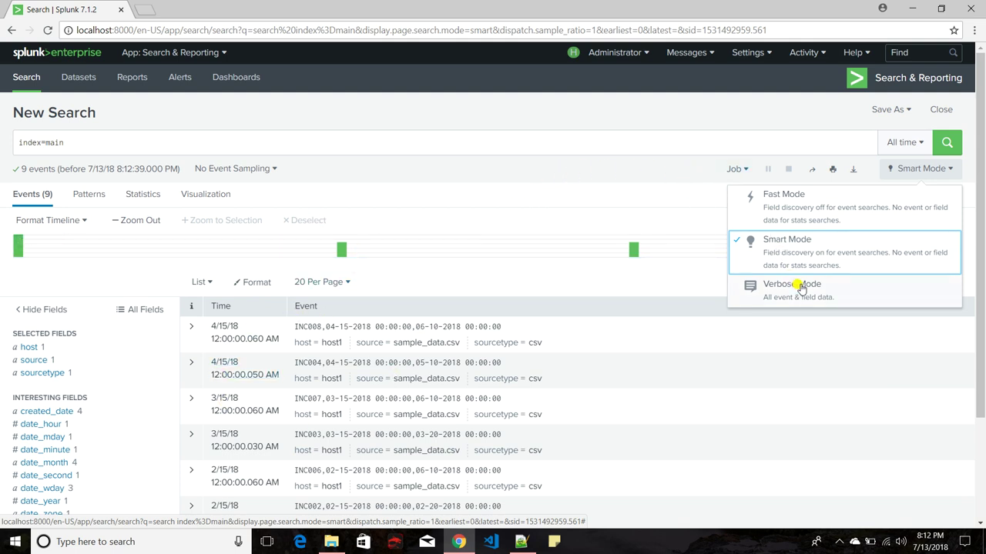
{"action": "left_click", "coordinate": [630, 137]}
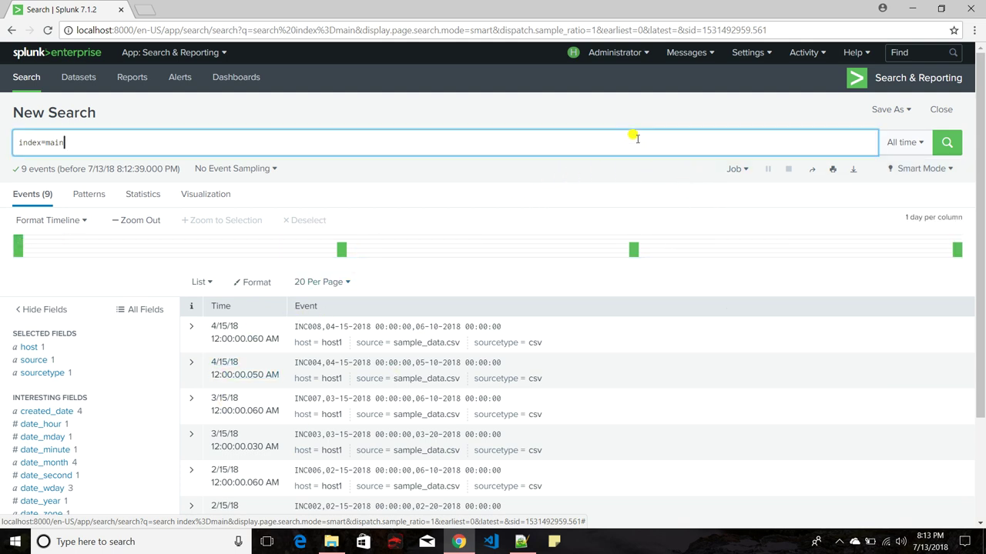
Look over the returned events and inspect the columns of the event timeline.
{"action": "scroll", "coordinate": [414, 225], "scroll_direction": "down", "scroll_amount": 1}
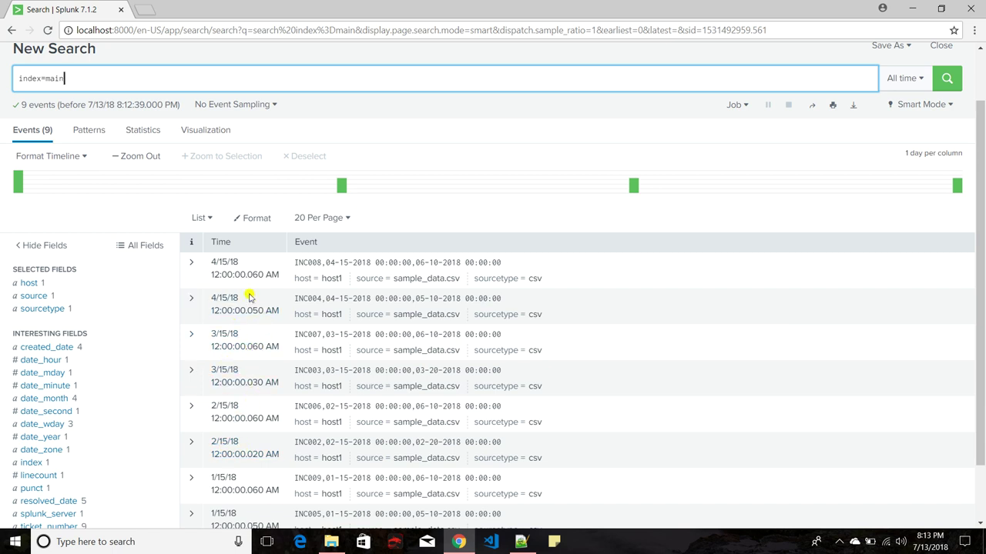
{"action": "scroll", "coordinate": [251, 368], "scroll_direction": "down", "scroll_amount": 1}
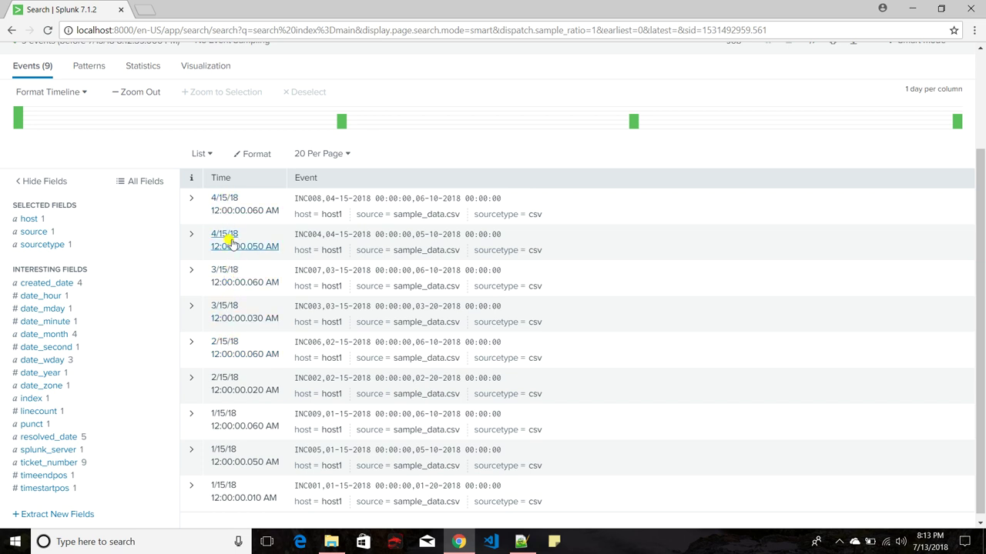
{"action": "scroll", "coordinate": [231, 228], "scroll_direction": "up", "scroll_amount": 1}
{"action": "mouse_move", "coordinate": [344, 192]}
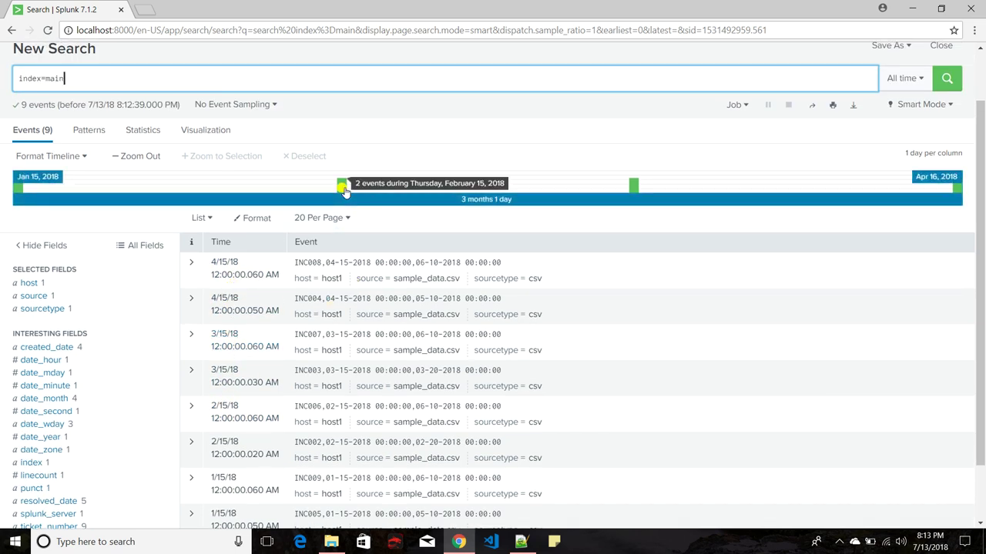
{"action": "mouse_move", "coordinate": [634, 186]}
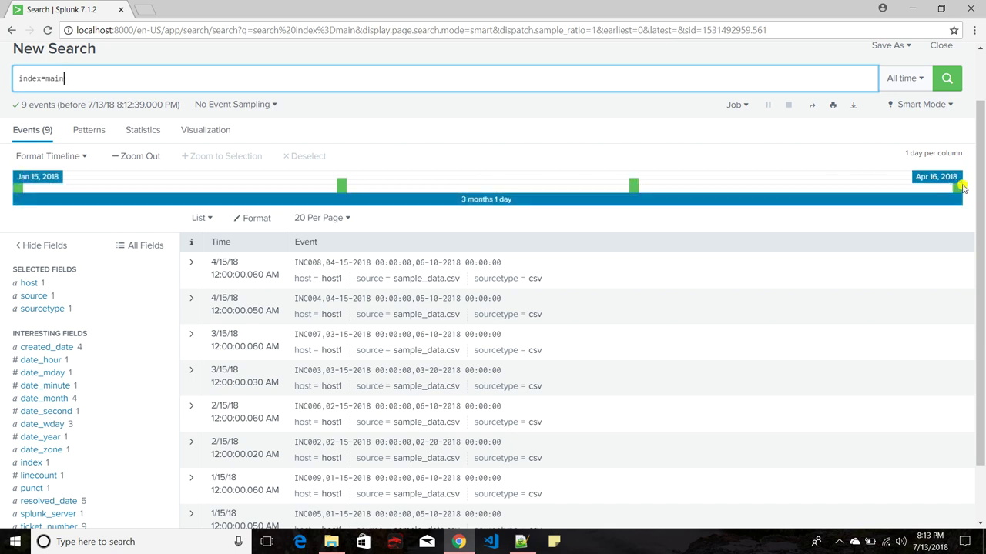
{"action": "mouse_move", "coordinate": [954, 192]}
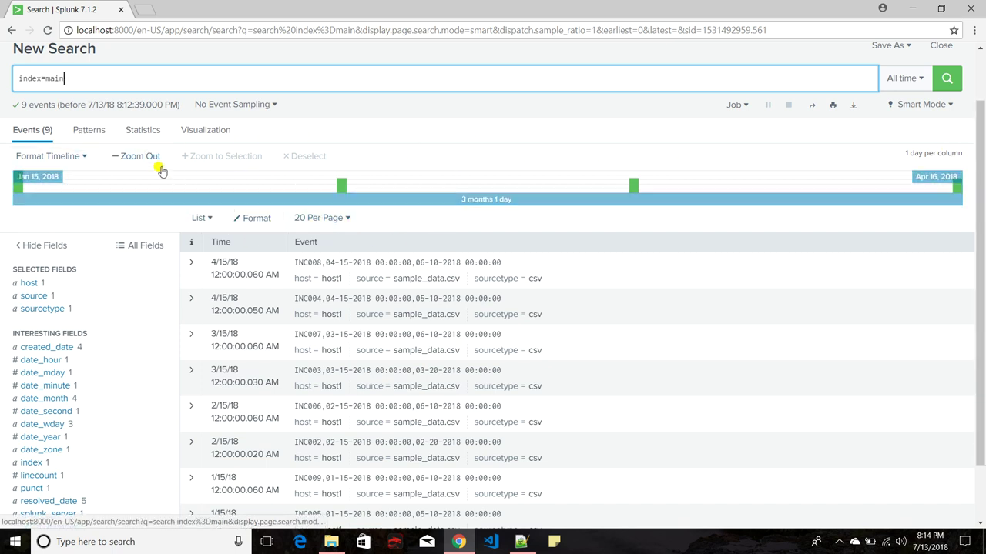
Zoom the event timeline out to the year 2018 and again to 2009 through 2018.
{"action": "left_click", "coordinate": [139, 157]}
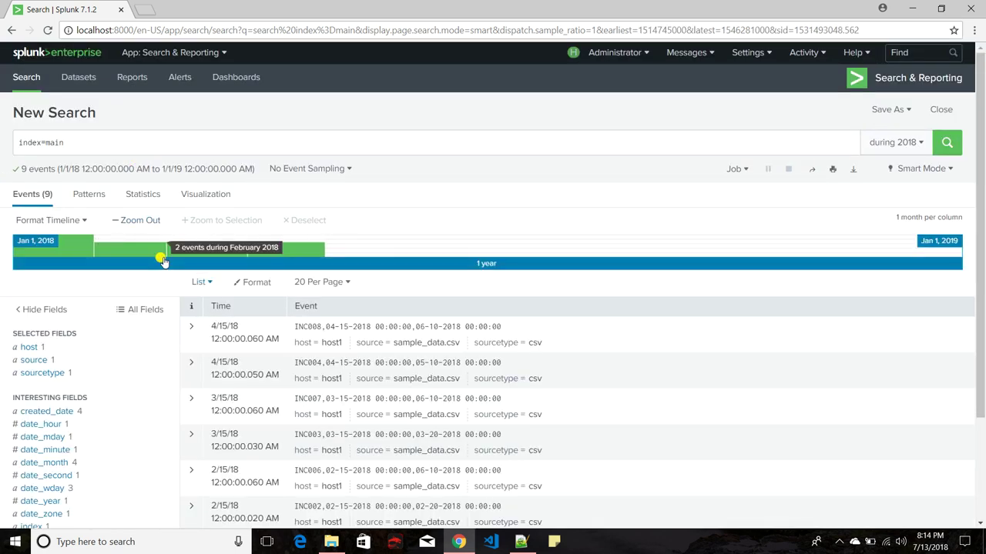
{"action": "left_click", "coordinate": [123, 224]}
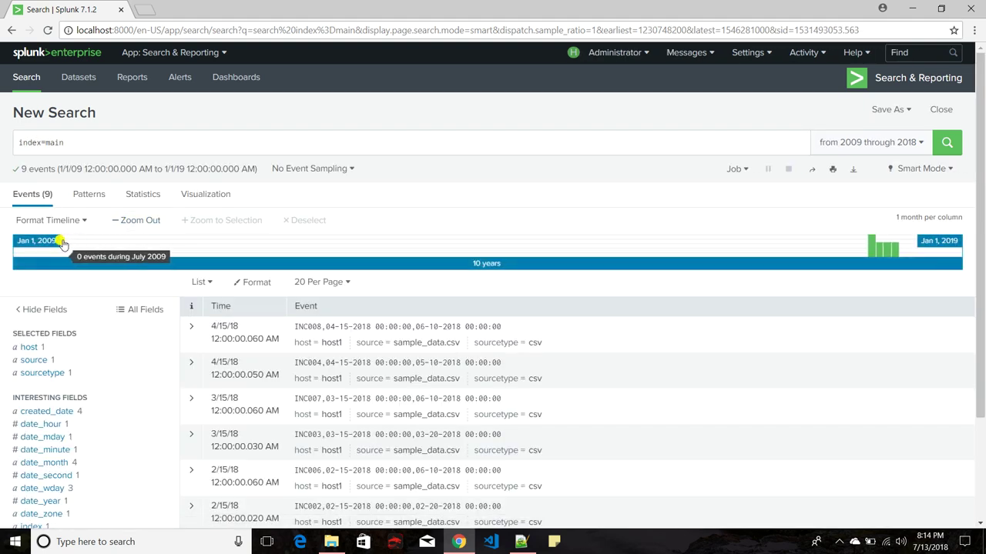
{"action": "scroll", "coordinate": [164, 290], "scroll_direction": "down", "scroll_amount": 2}
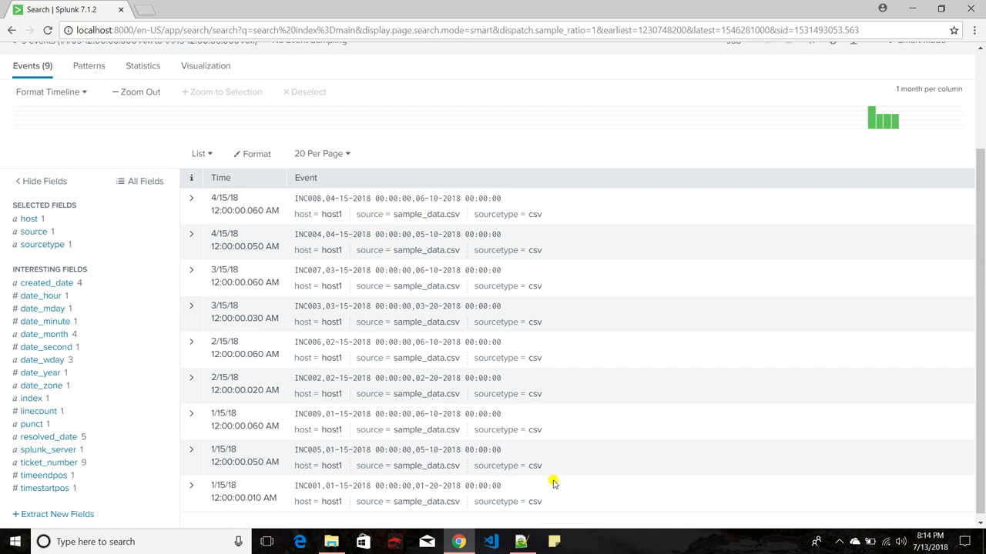
Switch to sample_data.csv in Notepad++, highlight the INC001 and INC002 rows, and return to the Splunk results in Chrome.
{"action": "left_click", "coordinate": [522, 543]}
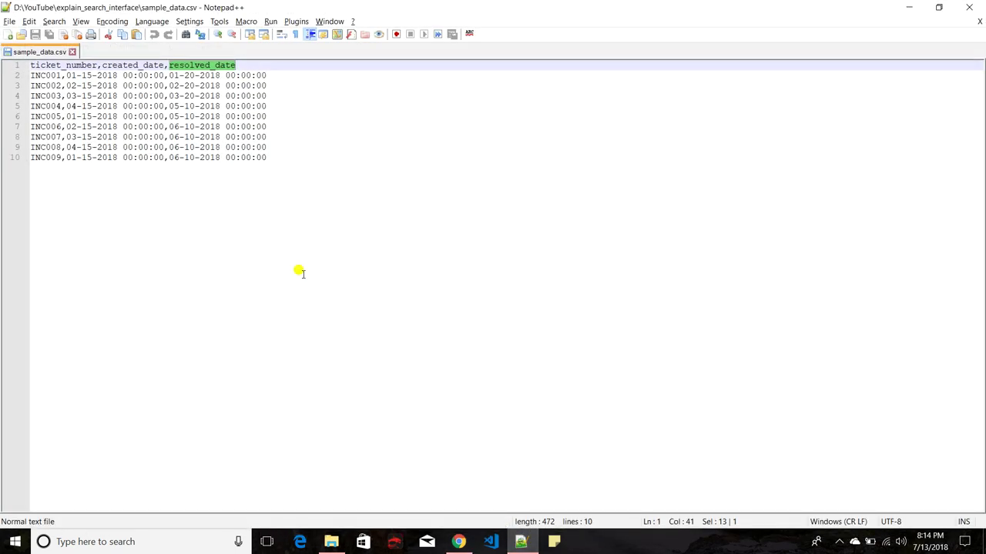
{"action": "left_click_drag", "start_coordinate": [269, 75], "coordinate": [27, 75]}
{"action": "left_click_drag", "start_coordinate": [262, 91], "coordinate": [21, 77]}
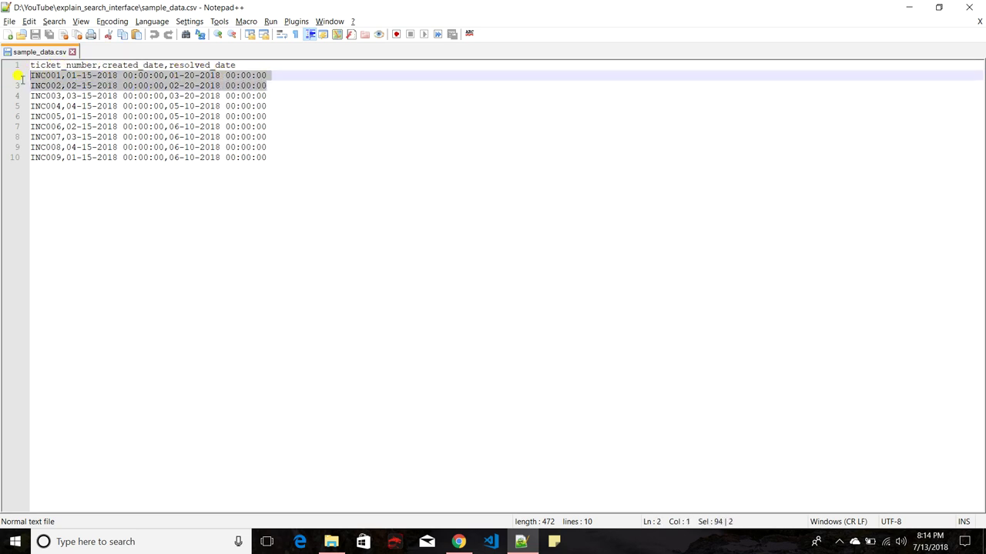
{"action": "key", "text": "alt+Tab"}
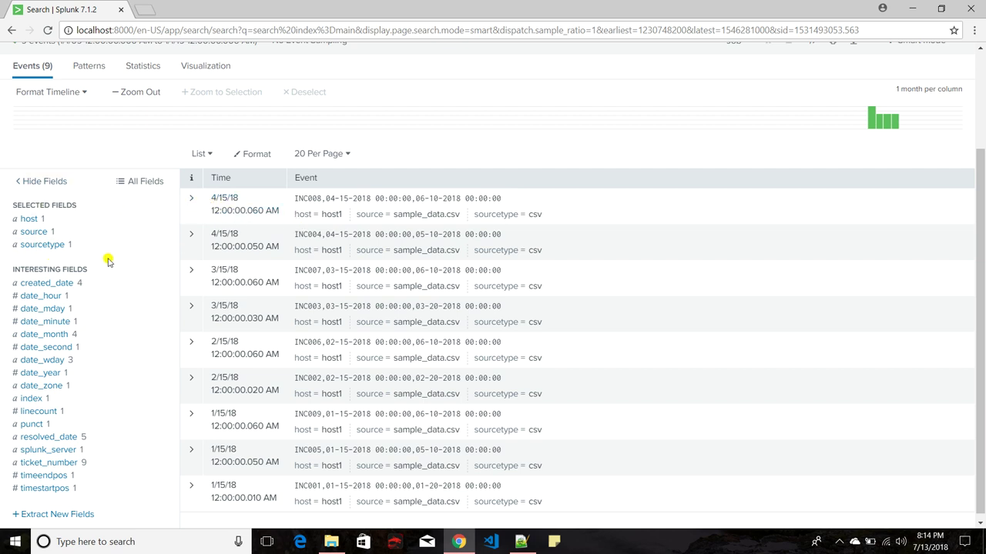
Expand the INC008 event to examine its fields and values, and collapse it again.
{"action": "left_click", "coordinate": [187, 202]}
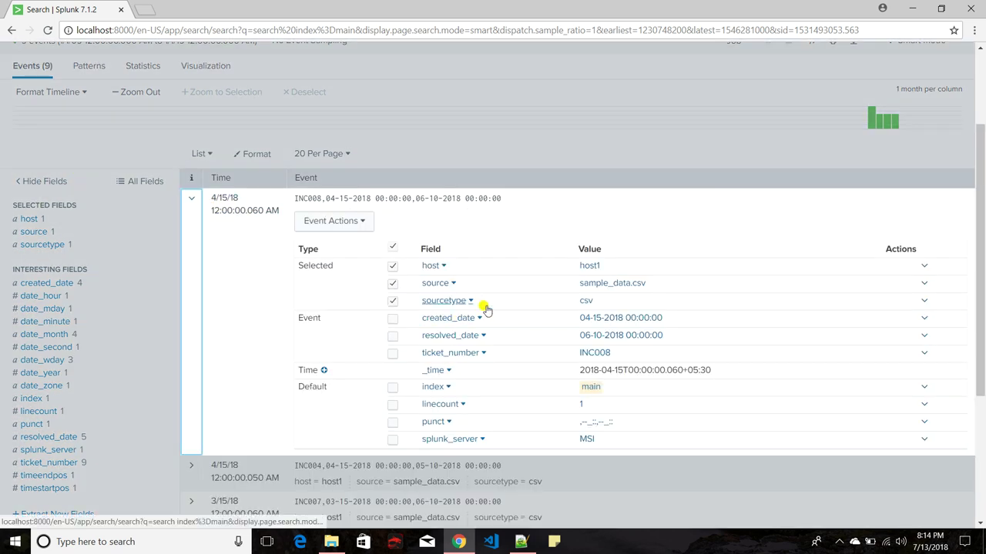
{"action": "left_click", "coordinate": [190, 202]}
{"action": "left_click", "coordinate": [190, 202]}
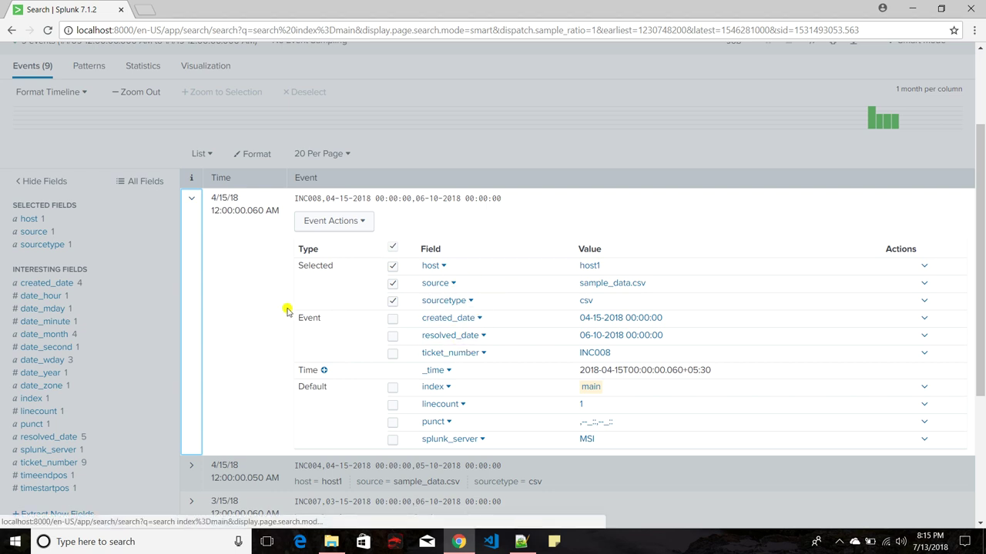
{"action": "left_click", "coordinate": [191, 199]}
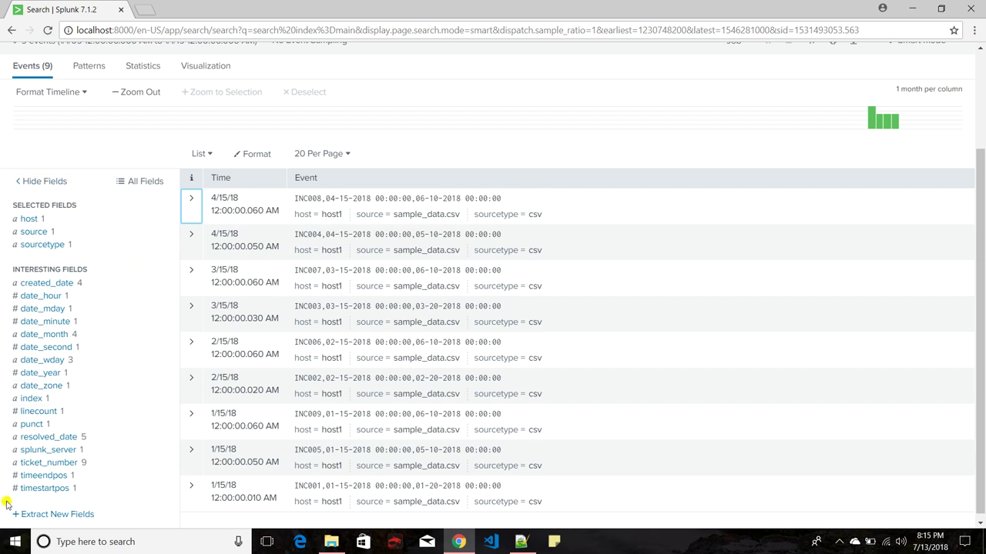
Inspect the value summaries of the selected fields host, source and sourcetype, and close the last summary.
{"action": "scroll", "coordinate": [123, 249], "scroll_direction": "down", "scroll_amount": 1}
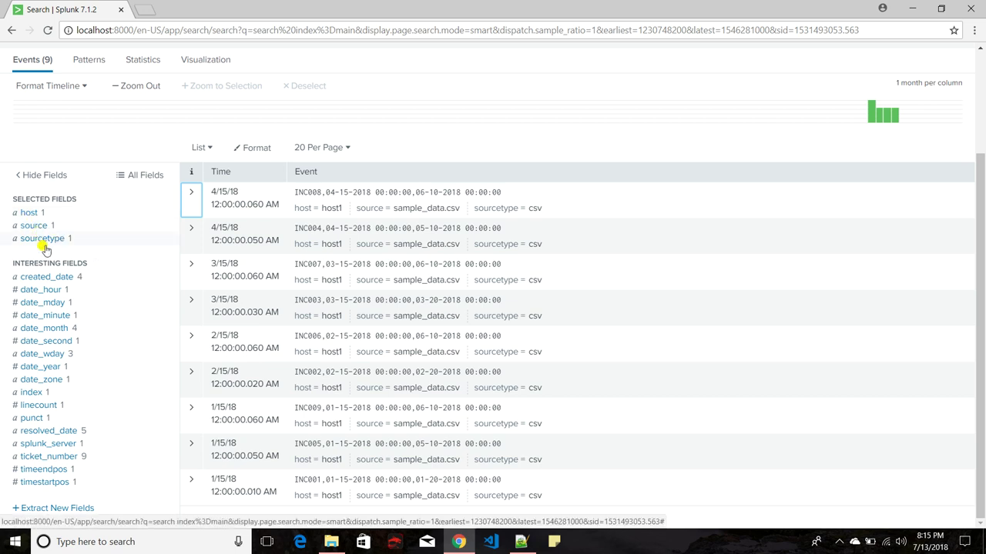
{"action": "left_click", "coordinate": [29, 213]}
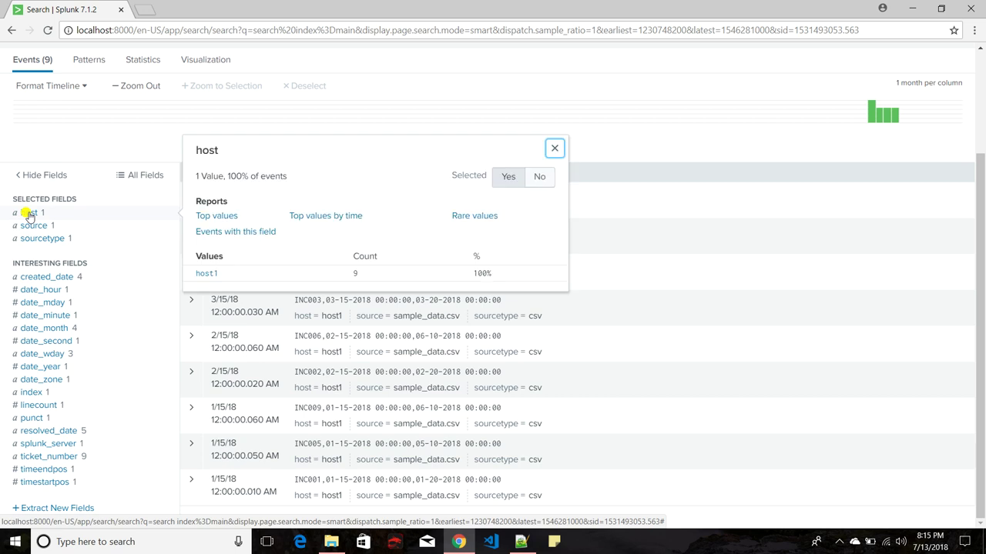
{"action": "left_click", "coordinate": [35, 226]}
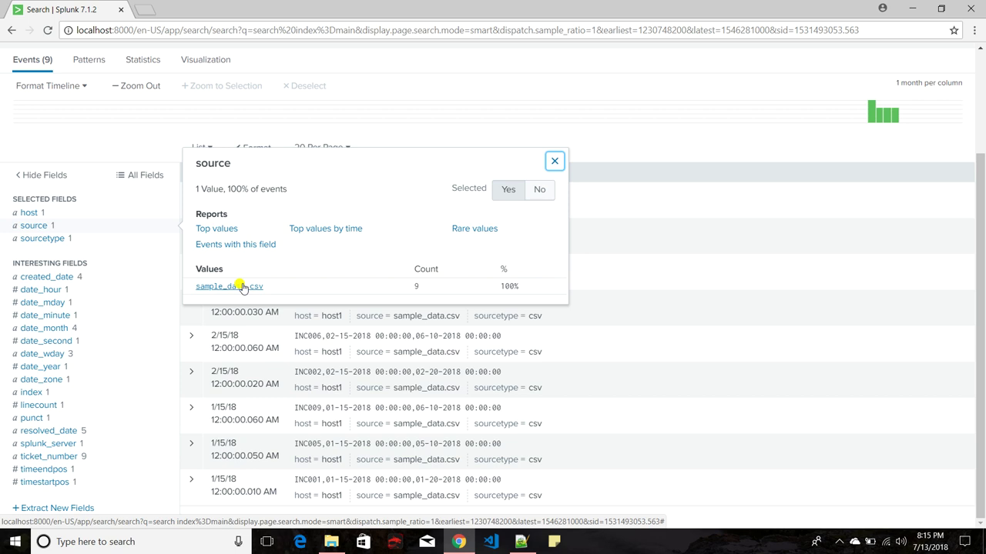
{"action": "left_click", "coordinate": [49, 244]}
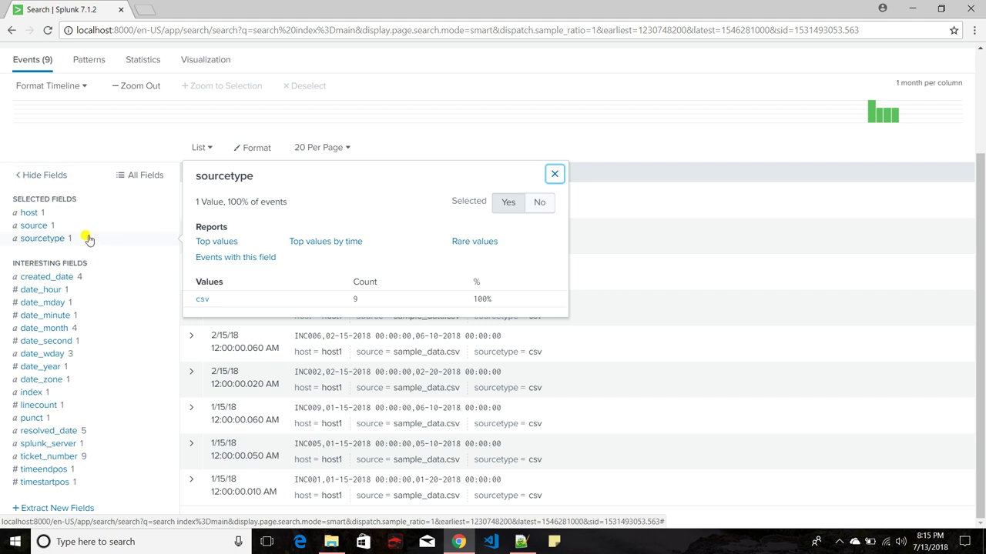
{"action": "left_click", "coordinate": [104, 147]}
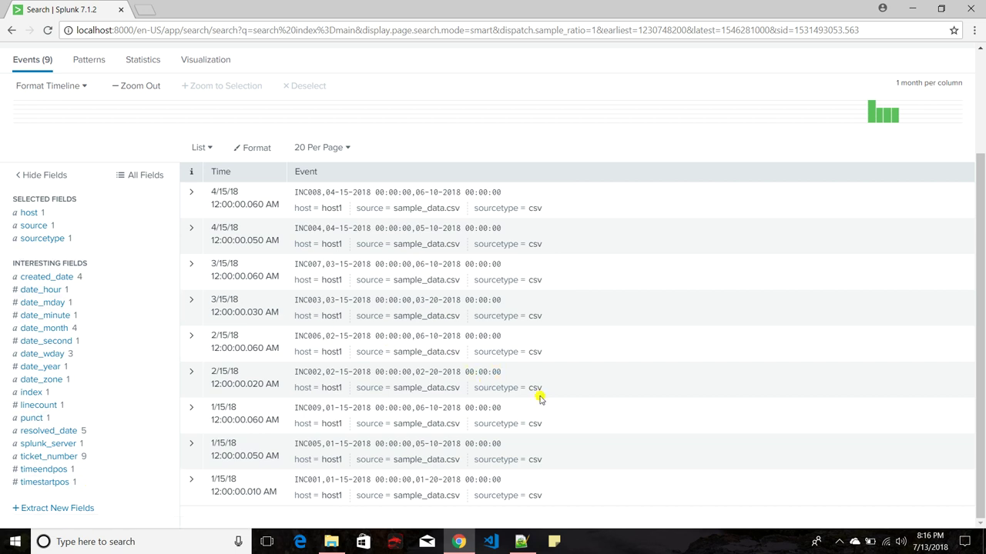
Switch the search to Fast Mode and back to Smart Mode, comparing the interesting fields listed in each.
{"action": "scroll", "coordinate": [551, 396], "scroll_direction": "up", "scroll_amount": 2}
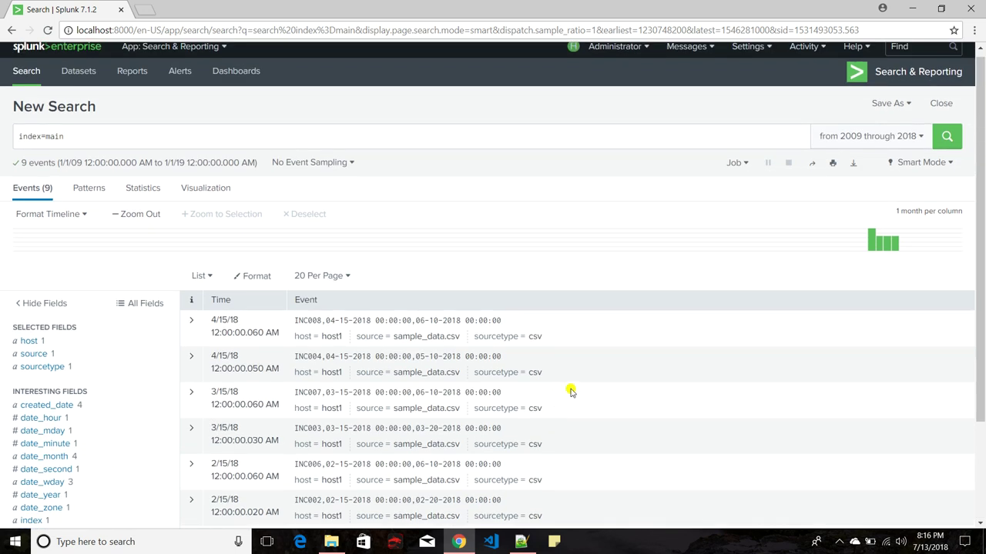
{"action": "left_click", "coordinate": [929, 162]}
{"action": "left_click", "coordinate": [822, 198]}
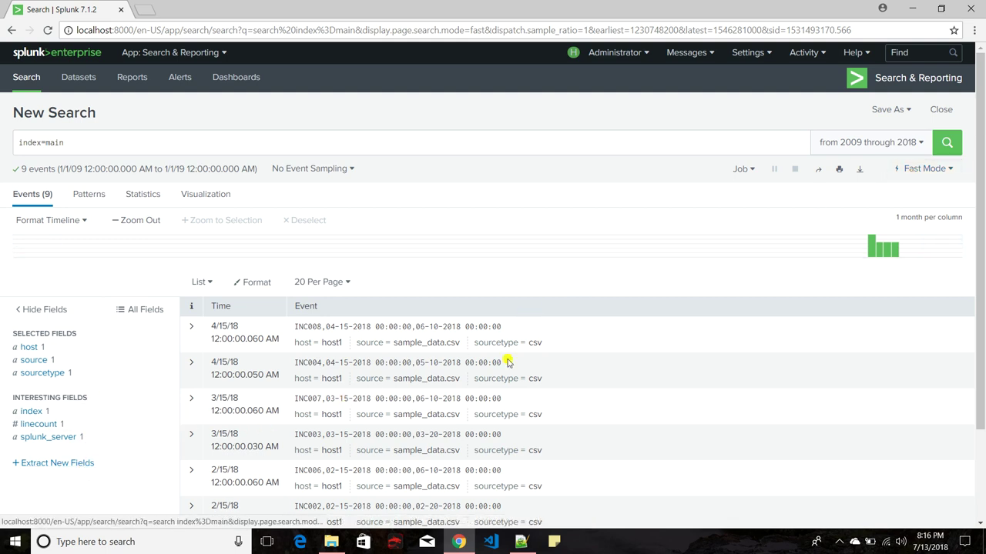
{"action": "left_click", "coordinate": [920, 177]}
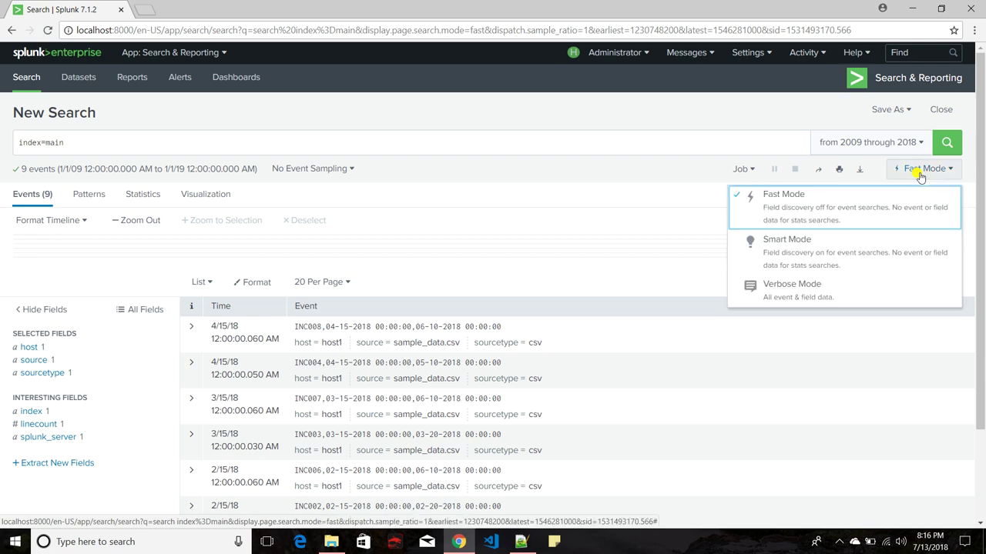
{"action": "left_click", "coordinate": [828, 243]}
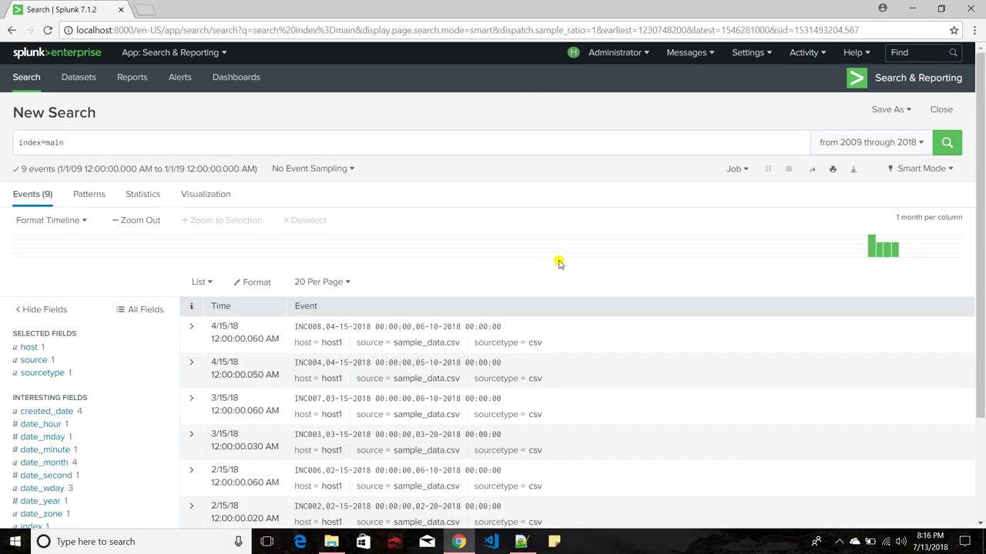
{"action": "scroll", "coordinate": [558, 265], "scroll_direction": "down", "scroll_amount": 2}
{"action": "scroll", "coordinate": [165, 201], "scroll_direction": "up", "scroll_amount": 2}
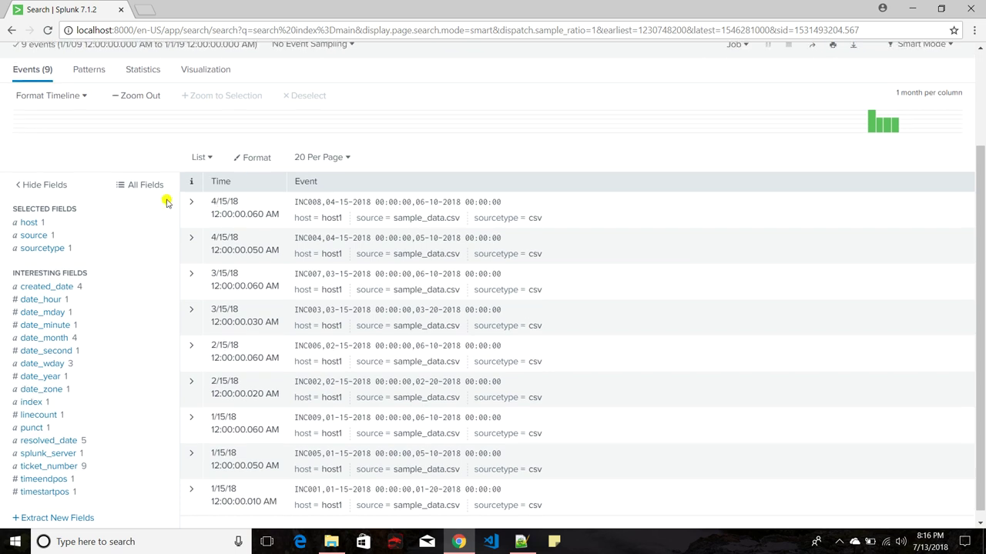
{"action": "scroll", "coordinate": [189, 179], "scroll_direction": "down", "scroll_amount": 2}
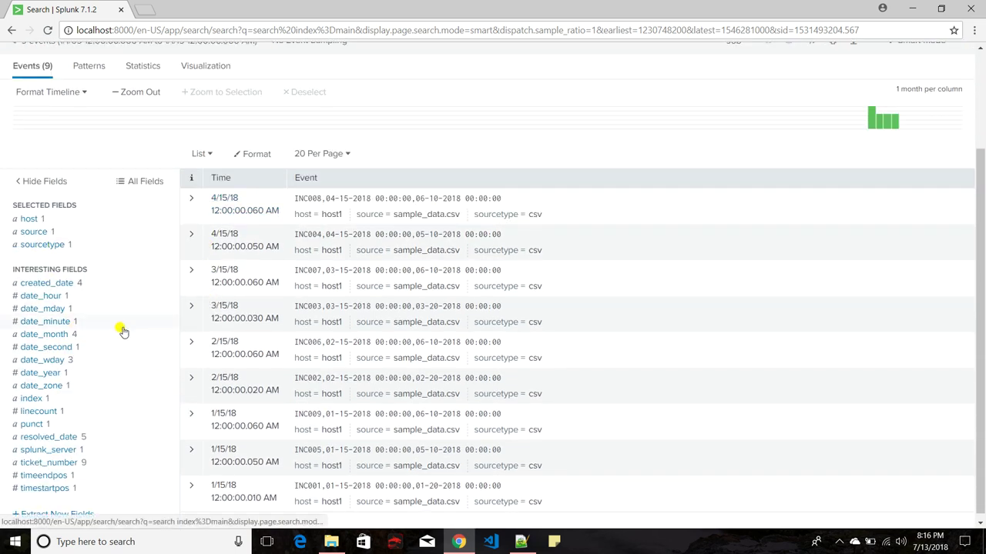
Switch to sample_data.csv in Notepad++, highlight the resolved_date, created_date and ticket_number headers, and return to the Splunk results in Chrome.
{"action": "key", "text": "alt+Tab"}
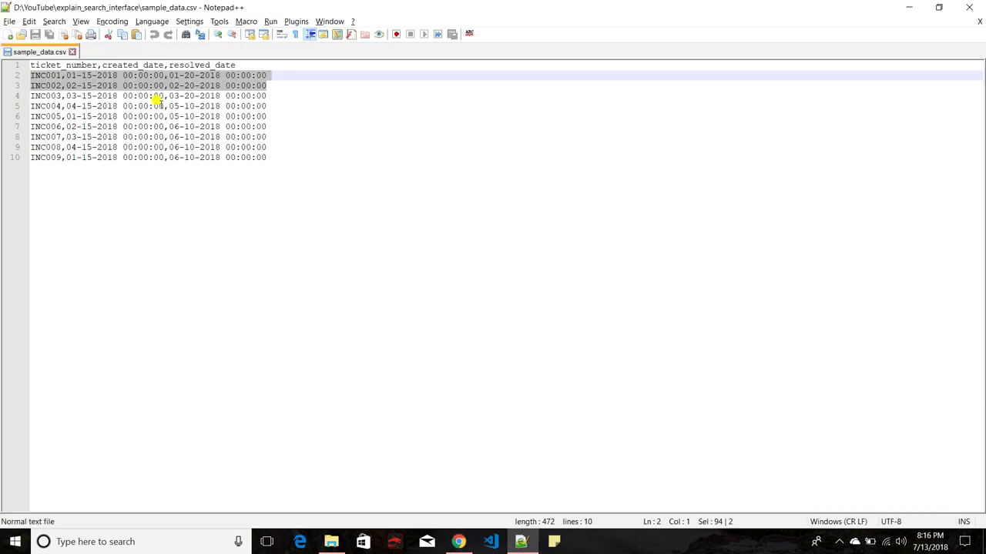
{"action": "left_click", "coordinate": [149, 96]}
{"action": "left_click", "coordinate": [240, 65]}
{"action": "double_click", "coordinate": [185, 65]}
{"action": "double_click", "coordinate": [117, 65]}
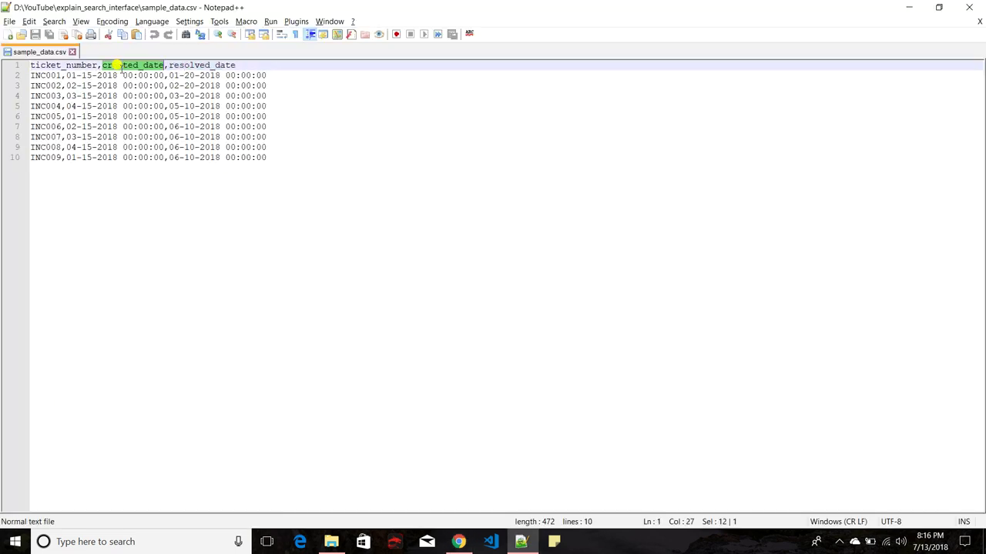
{"action": "double_click", "coordinate": [58, 65]}
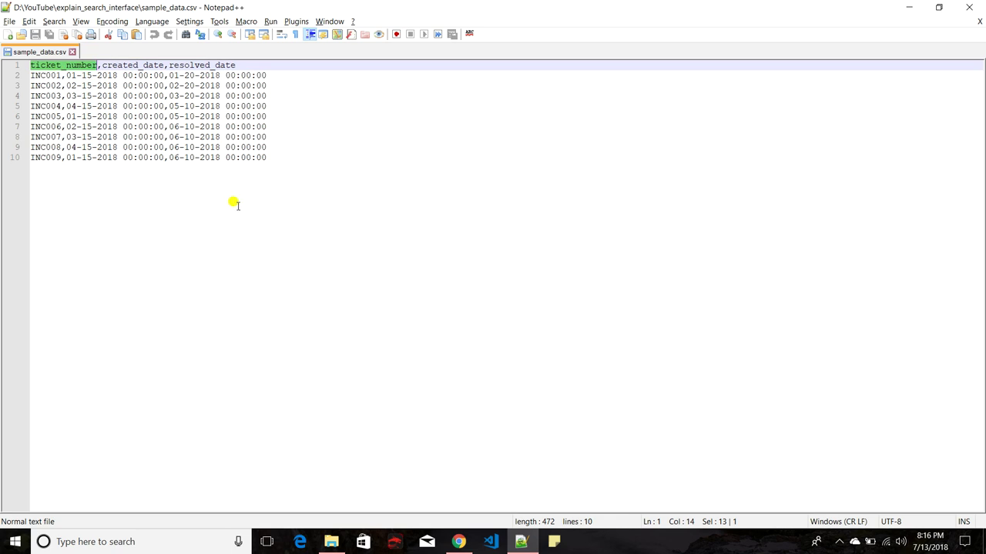
{"action": "key", "text": "alt+Tab"}
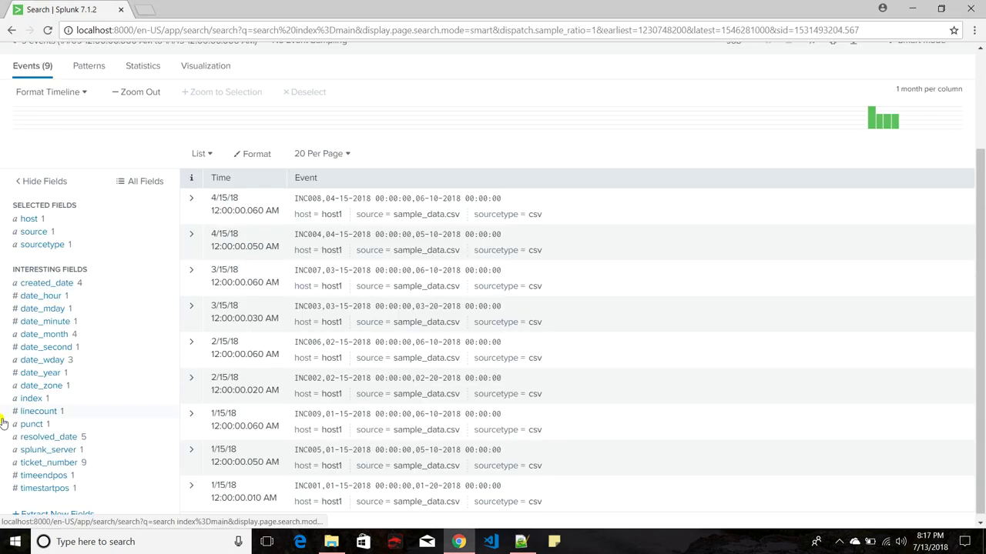
Inspect the value summaries of the interesting fields date_hour, date_mday, date_month and index.
{"action": "left_click", "coordinate": [40, 297]}
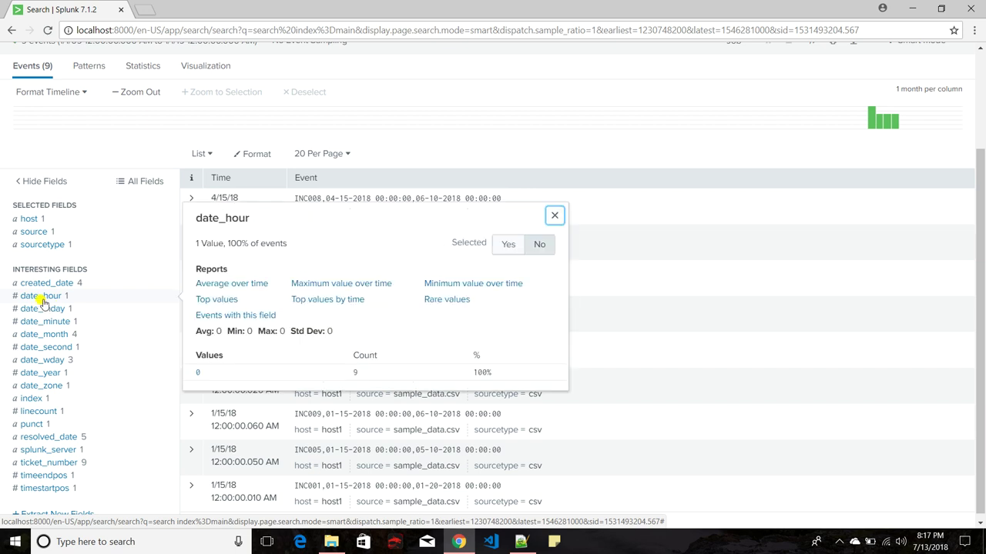
{"action": "left_click", "coordinate": [47, 309]}
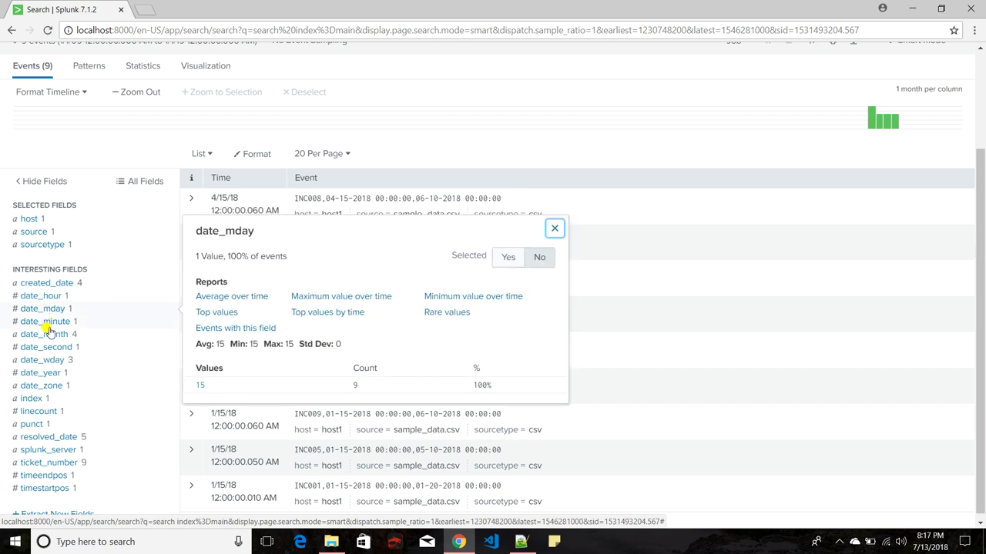
{"action": "left_click", "coordinate": [48, 334]}
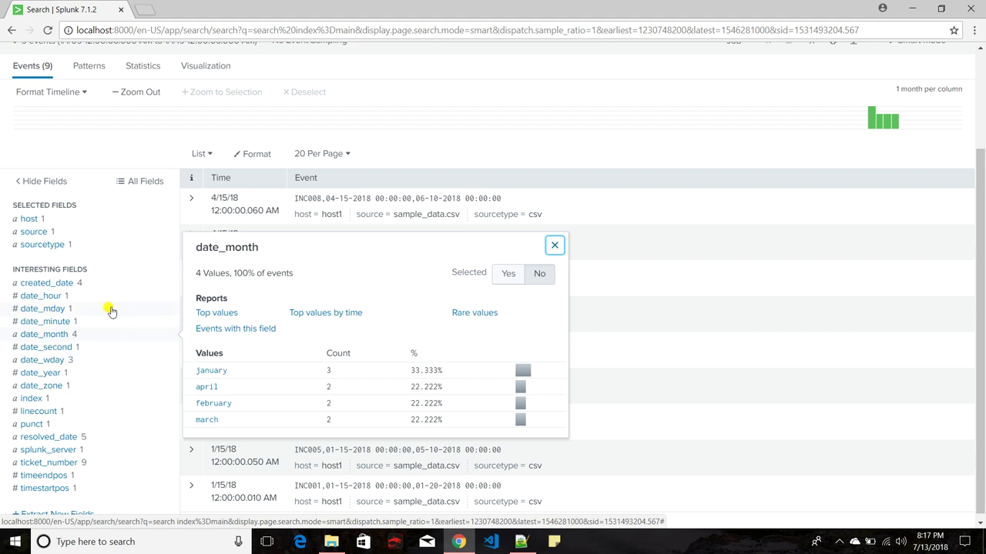
{"action": "left_click", "coordinate": [272, 178]}
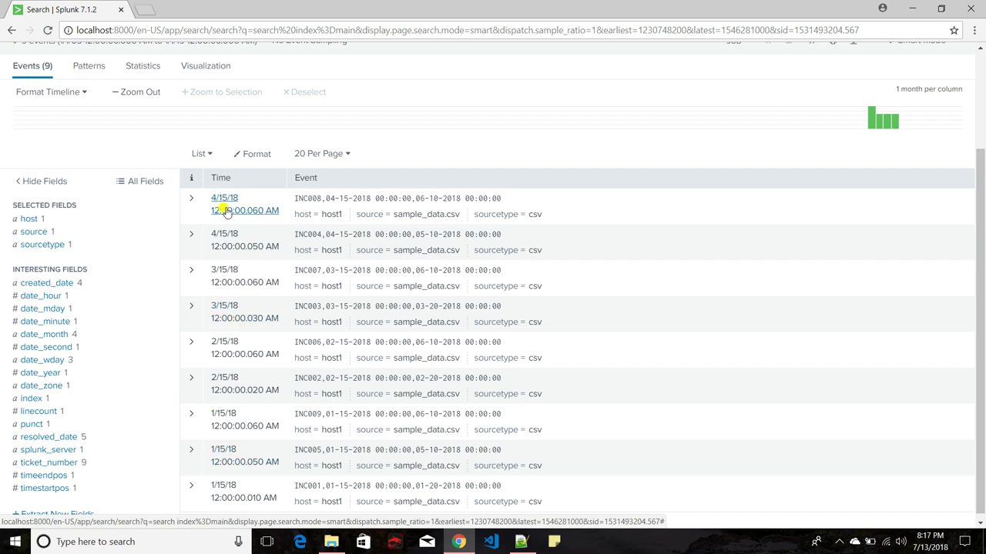
{"action": "scroll", "coordinate": [90, 274], "scroll_direction": "down", "scroll_amount": 1}
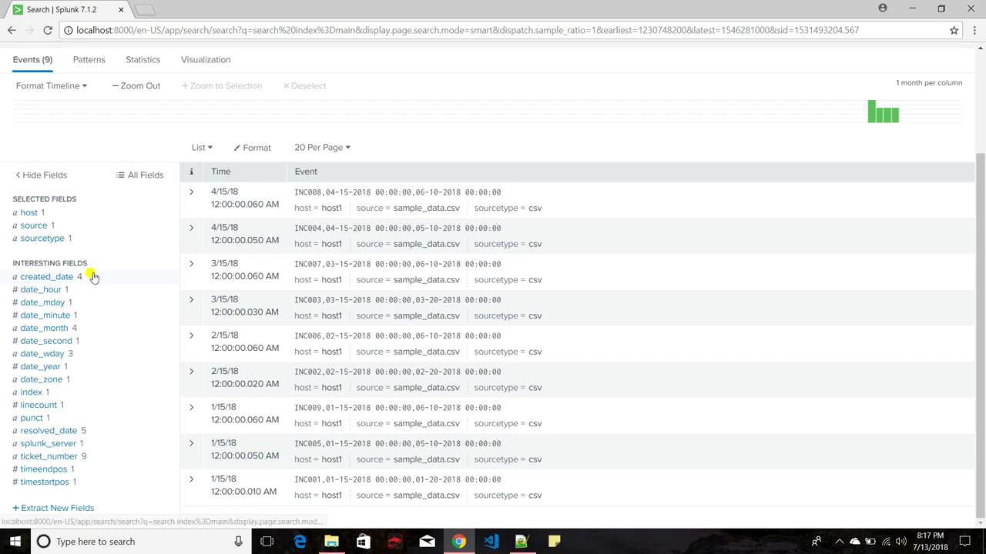
{"action": "left_click", "coordinate": [16, 393]}
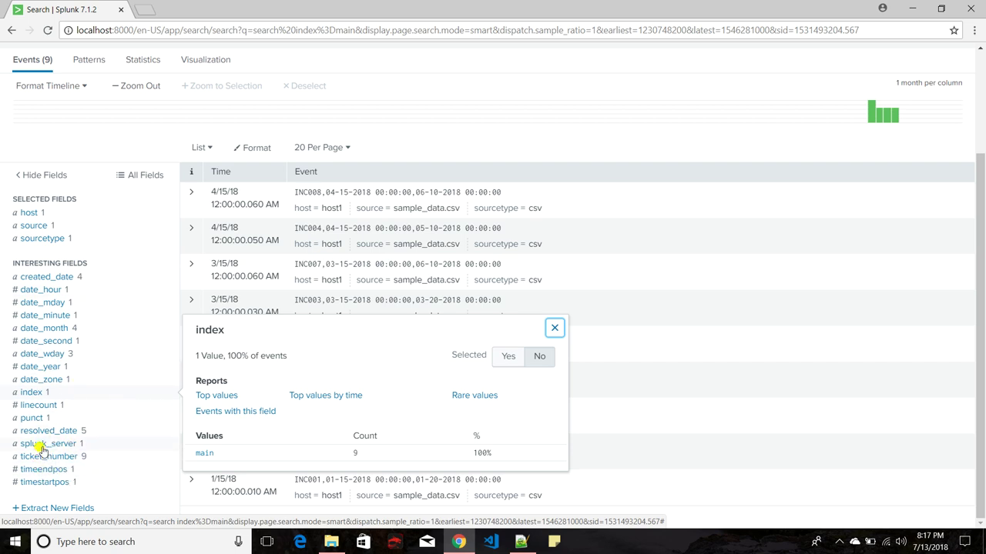
Copy the punct field's value from its summary and paste it into a new document in Notepad++.
{"action": "left_click", "coordinate": [31, 420]}
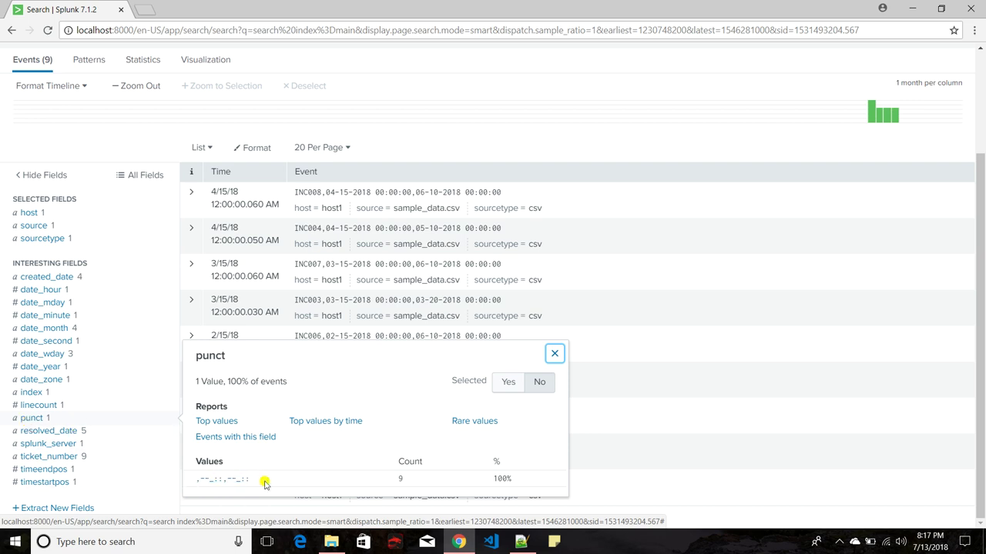
{"action": "double_click", "coordinate": [241, 477]}
{"action": "left_click_drag", "start_coordinate": [241, 477], "coordinate": [191, 474]}
{"action": "key", "text": "ctrl+c"}
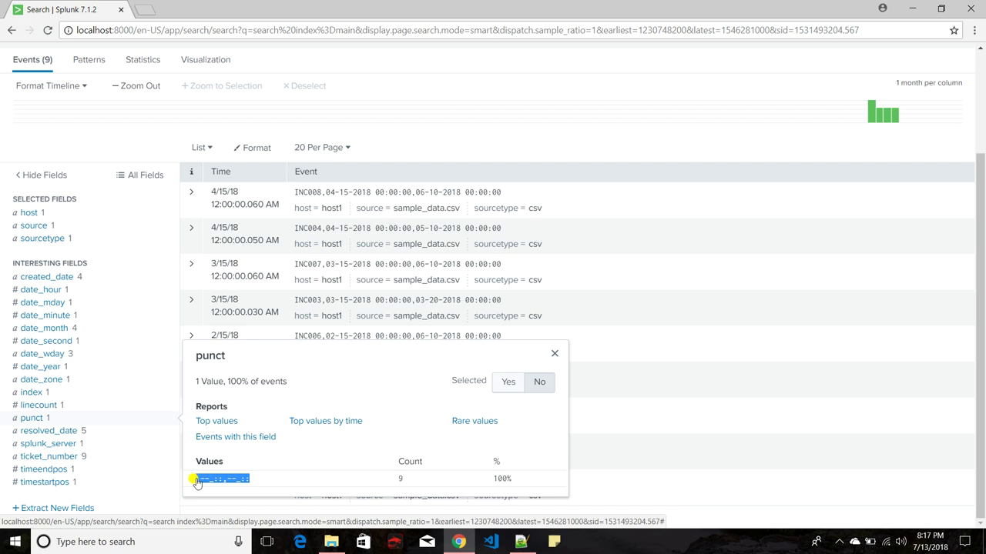
{"action": "left_click", "coordinate": [521, 541]}
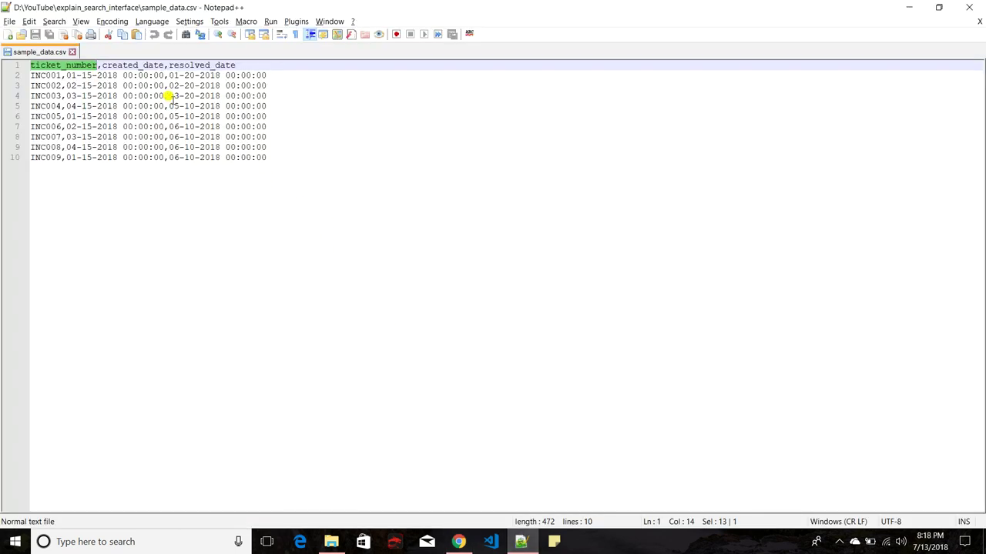
{"action": "double_click", "coordinate": [151, 55]}
{"action": "key", "text": "ctrl+v"}
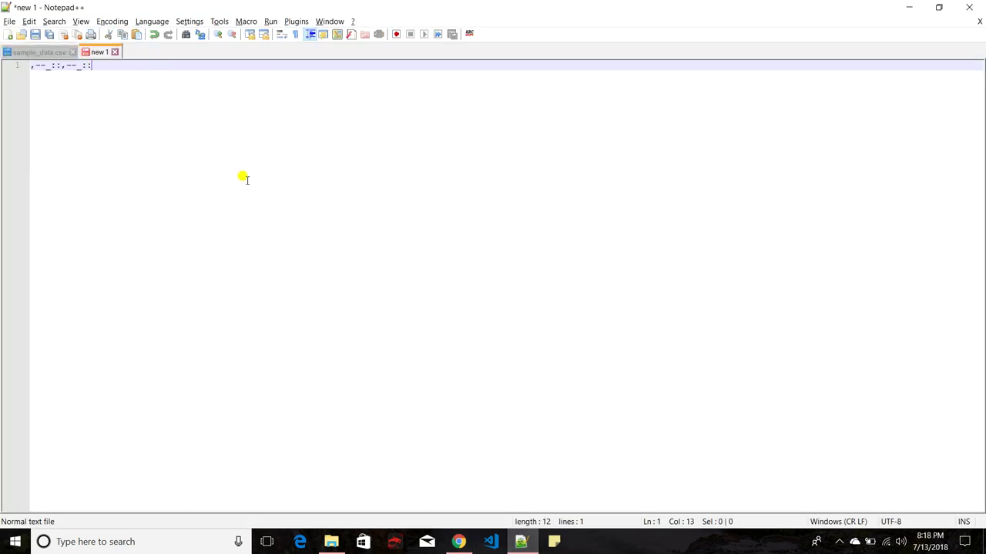
Copy the raw text of the INC008 event from Splunk in Chrome and paste it two lines below the punct value in Notepad++.
{"action": "key", "text": "alt+Tab"}
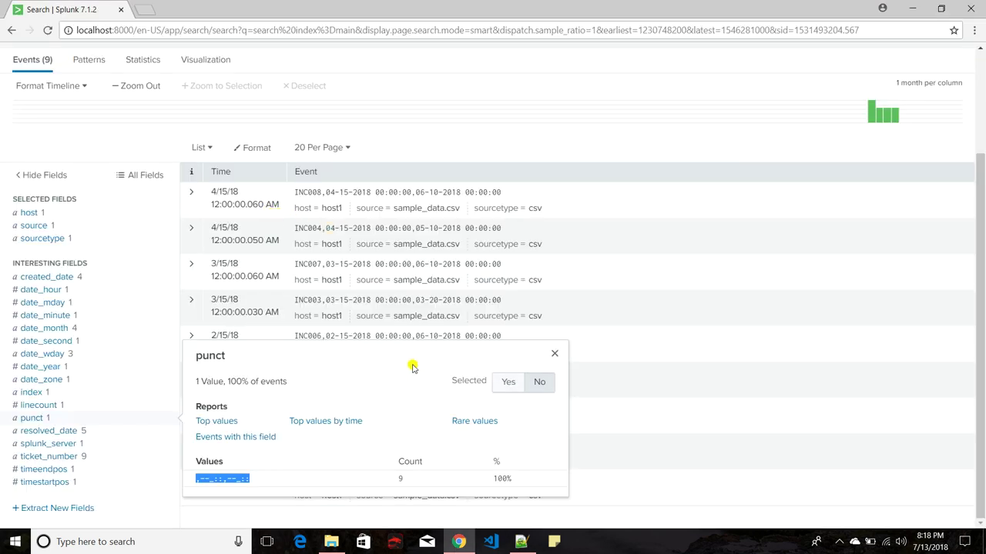
{"action": "left_click_drag", "start_coordinate": [290, 192], "coordinate": [506, 194]}
{"action": "key", "text": "ctrl+c"}
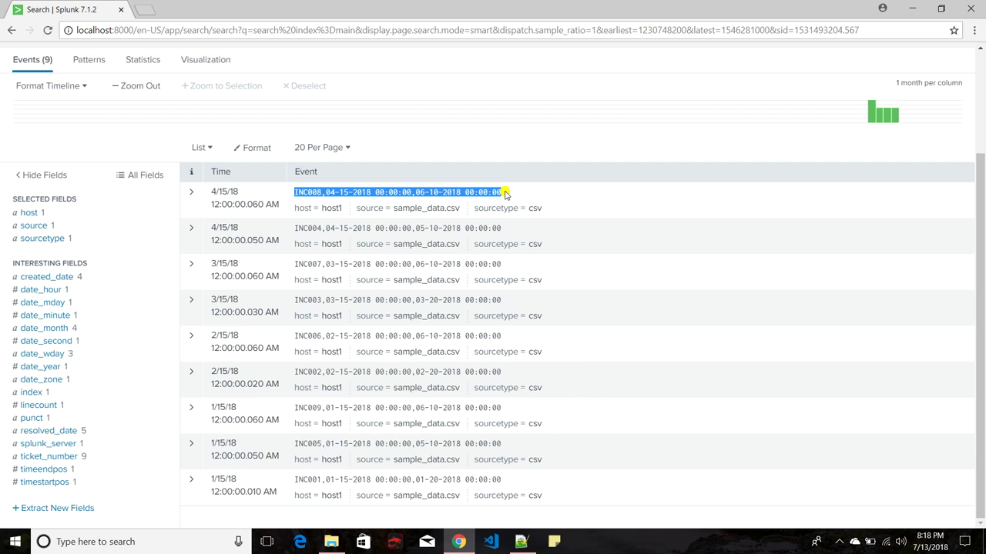
{"action": "key", "text": "alt+Tab"}
{"action": "key", "text": "Return"}
{"action": "key", "text": "Return"}
{"action": "key", "text": "ctrl+v"}
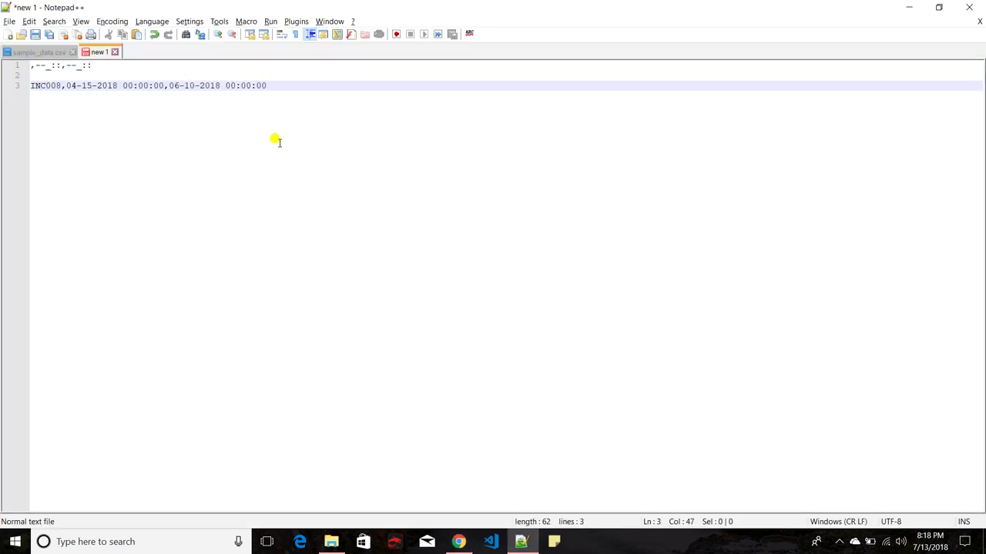
Reduce the pasted INC008 line to its punctuation pattern ,--_::,--_:: with underscores for spaces, and highlight it.
{"action": "key", "text": "BackSpace"}
{"action": "key", "text": "BackSpace"}
{"action": "key", "text": "Right"}
{"action": "key", "text": "BackSpace"}
{"action": "key", "text": "BackSpace"}
{"action": "key", "text": "BackSpace"}
{"action": "key", "text": "BackSpace"}
{"action": "key", "text": "BackSpace"}
{"action": "key", "text": "BackSpace"}
{"action": "key", "text": "BackSpace"}
{"action": "key", "text": "BackSpace"}
{"action": "key", "text": "BackSpace"}
{"action": "key", "text": "BackSpace"}
{"action": "key", "text": "BackSpace"}
{"action": "key", "text": "BackSpace"}
{"action": "key", "text": "BackSpace"}
{"action": "key", "text": "BackSpace"}
{"action": "key", "text": "BackSpace"}
{"action": "key", "text": "BackSpace"}
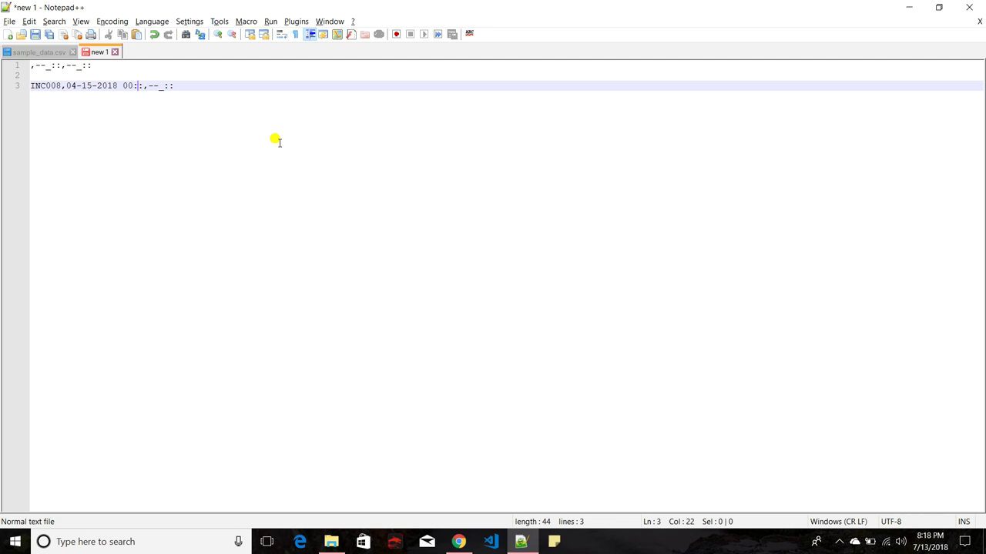
{"action": "key", "text": "BackSpace"}
{"action": "key", "text": "BackSpace"}
{"action": "key", "text": "BackSpace"}
{"action": "key", "text": "BackSpace"}
{"action": "key", "text": "BackSpace"}
{"action": "key", "text": "BackSpace"}
{"action": "key", "text": "BackSpace"}
{"action": "key", "text": "BackSpace"}
{"action": "key", "text": "Left"}
{"action": "key", "text": "BackSpace"}
{"action": "key", "text": "BackSpace"}
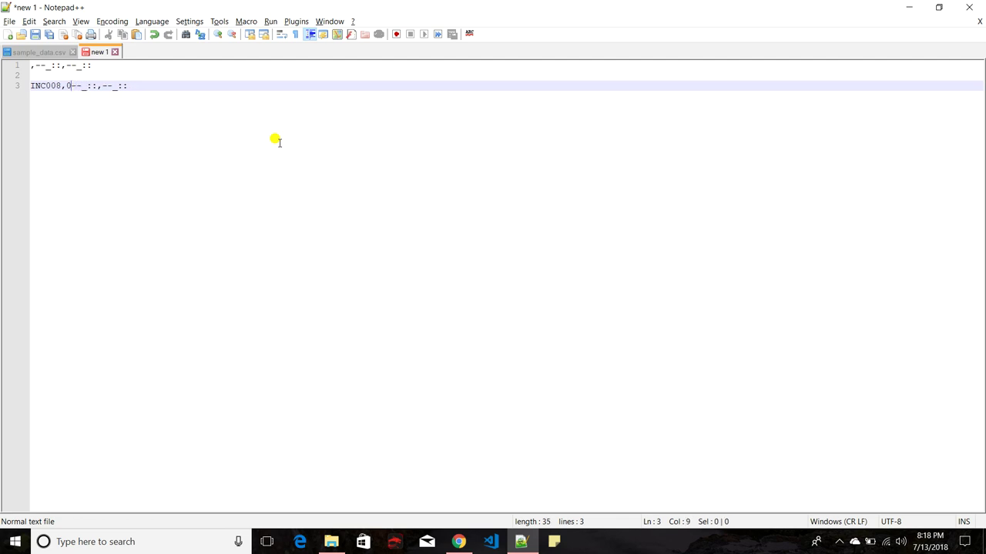
{"action": "key", "text": "Left"}
{"action": "key", "text": "BackSpace"}
{"action": "key", "text": "BackSpace"}
{"action": "key", "text": "BackSpace"}
{"action": "key", "text": "BackSpace"}
{"action": "key", "text": "BackSpace"}
{"action": "key", "text": "BackSpace"}
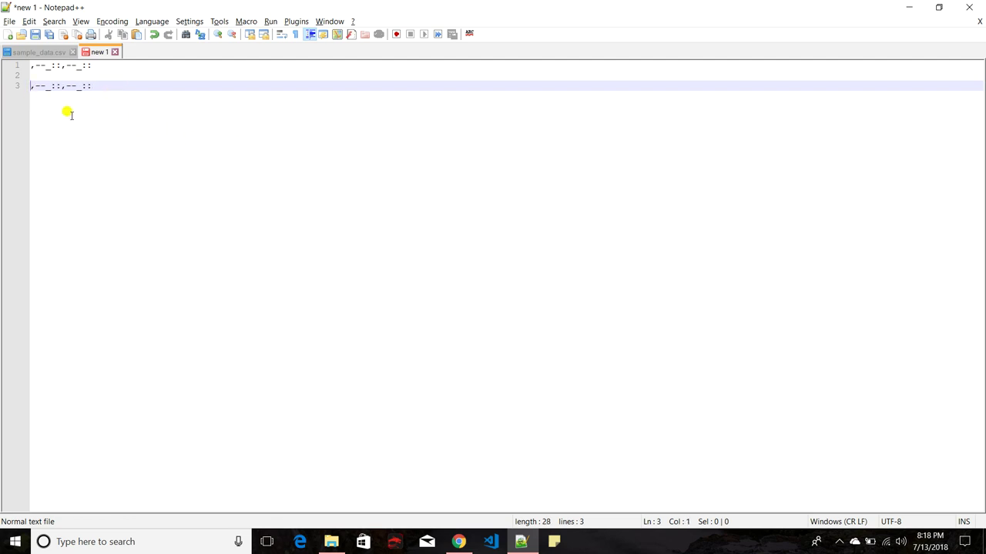
{"action": "left_click_drag", "start_coordinate": [92, 86], "coordinate": [30, 85]}
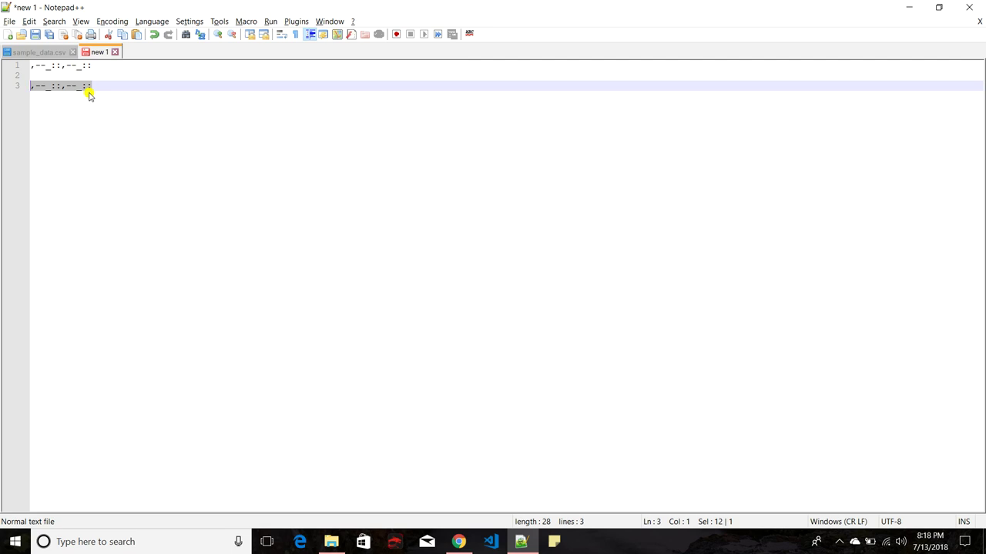
Return to the Splunk results in Chrome, review the punct field's value summary again, and close it.
{"action": "left_click", "coordinate": [458, 541]}
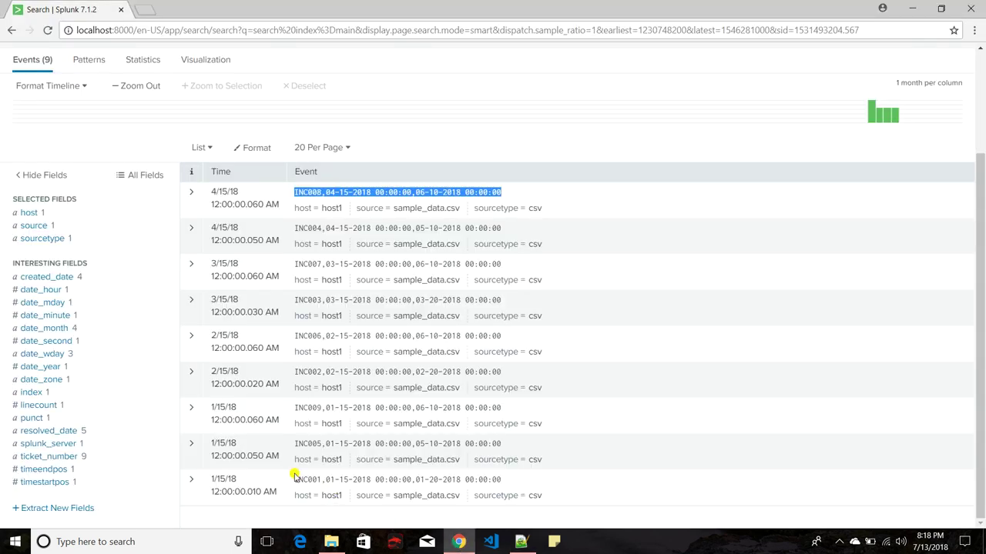
{"action": "left_click", "coordinate": [32, 418]}
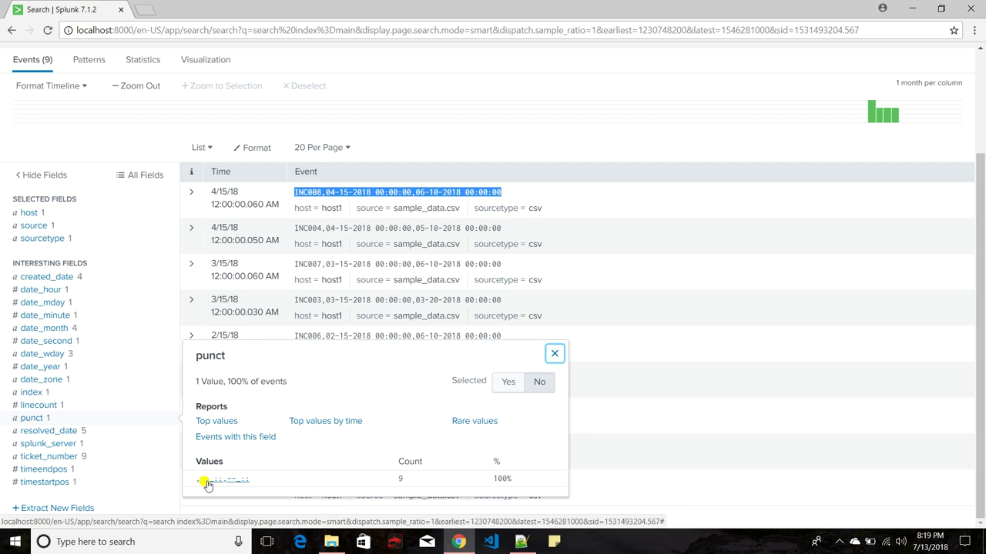
{"action": "left_click", "coordinate": [554, 354]}
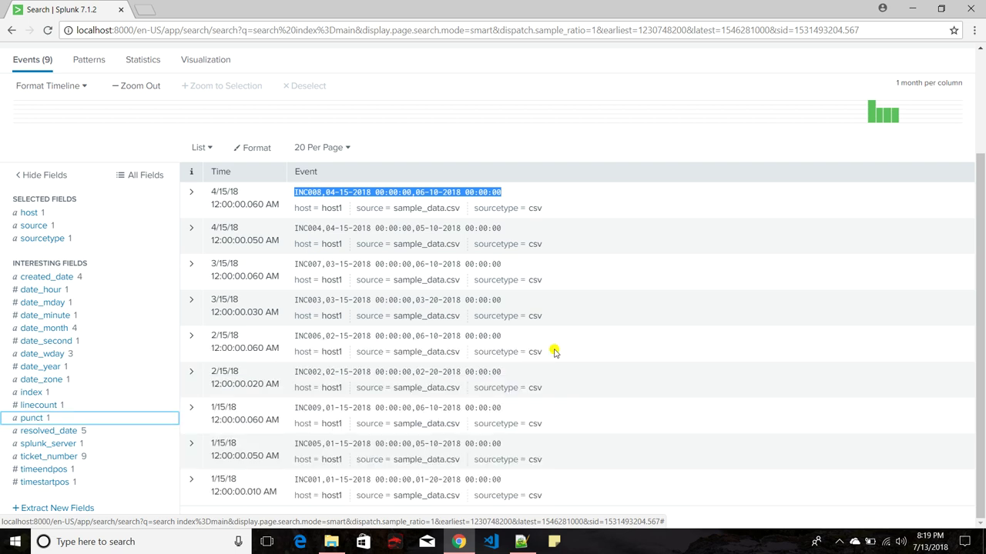
Add created_date to the selected fields, review its value summary, and close the summary.
{"action": "left_click", "coordinate": [57, 281]}
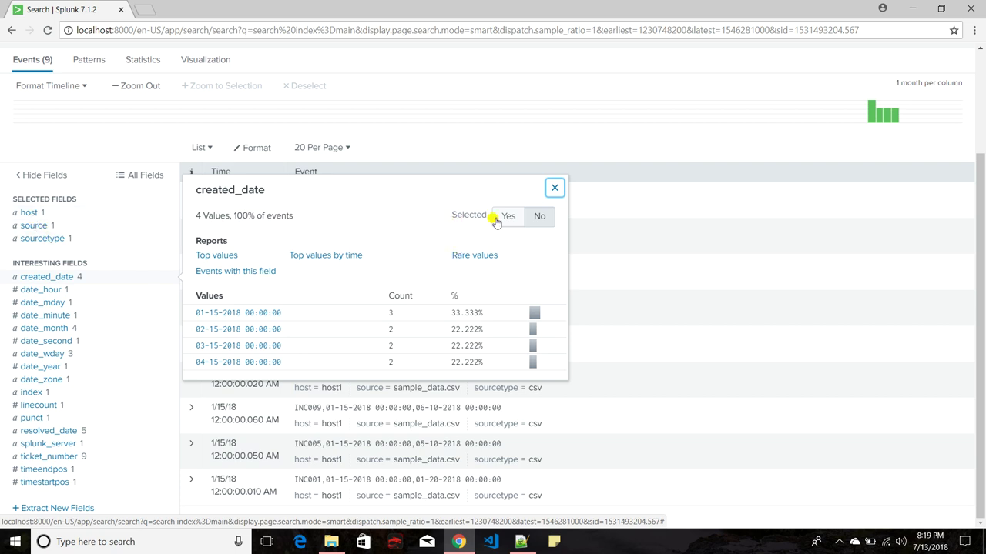
{"action": "left_click", "coordinate": [44, 279]}
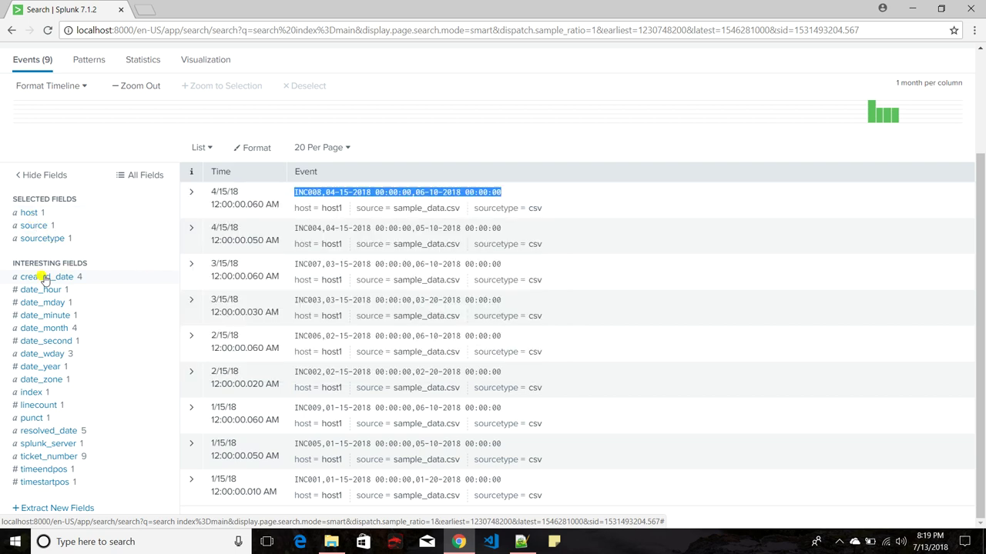
{"action": "left_click", "coordinate": [44, 278]}
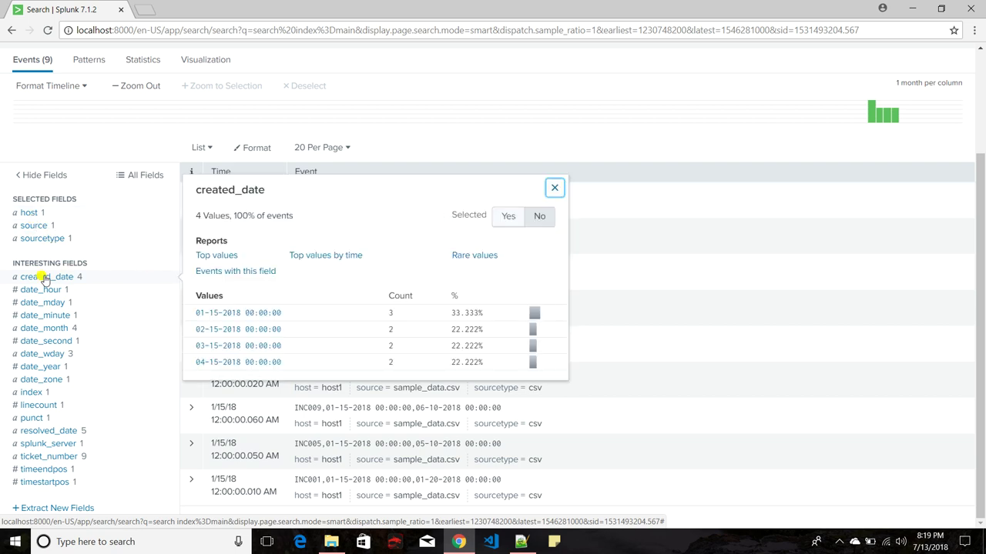
{"action": "left_click", "coordinate": [510, 219]}
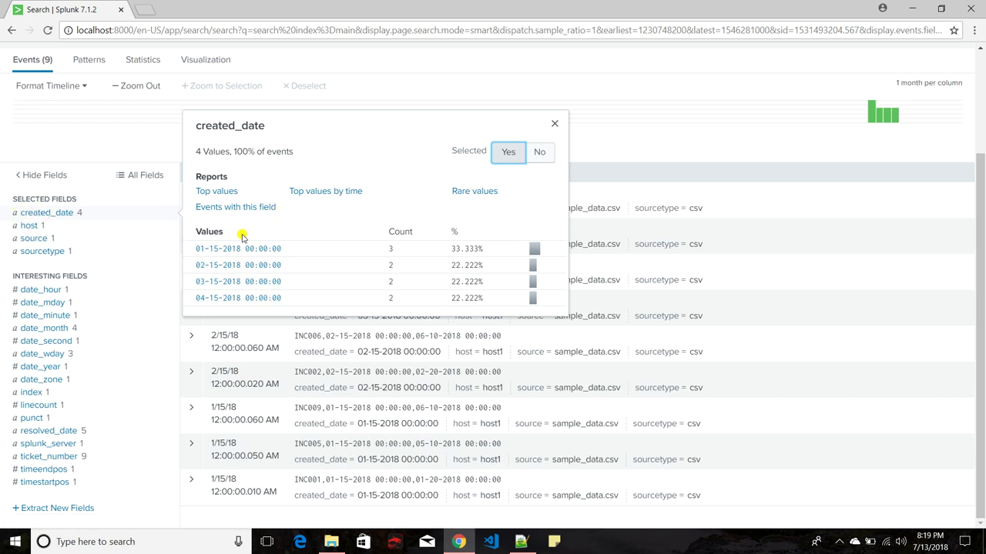
{"action": "left_click", "coordinate": [66, 215]}
{"action": "left_click", "coordinate": [67, 215]}
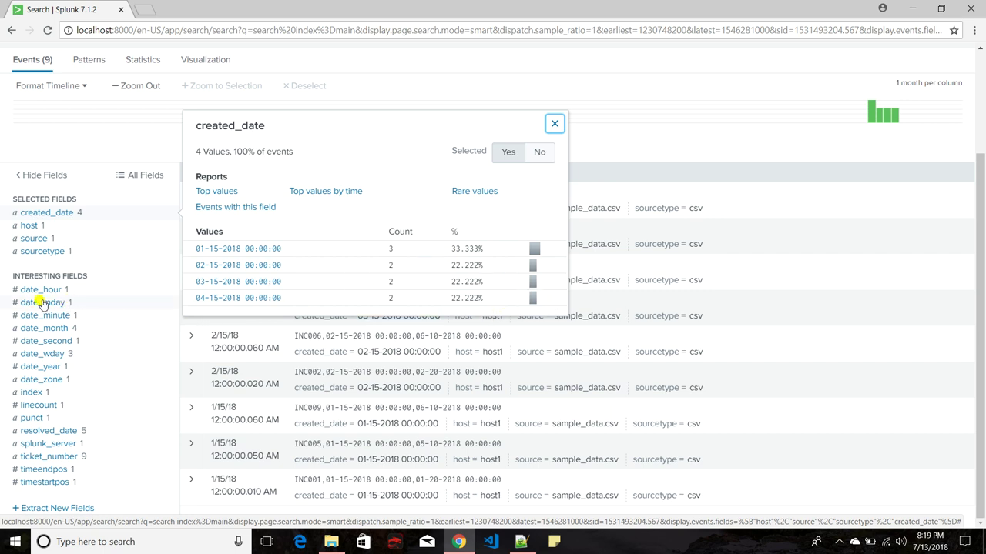
{"action": "left_click", "coordinate": [554, 123]}
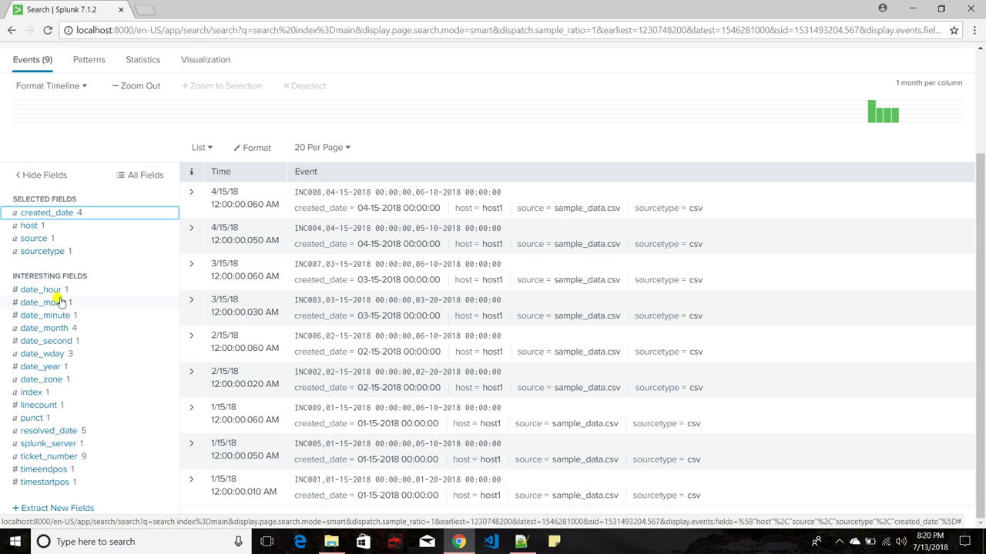
Open the full list of fields, review the coverage options, set the filter to All fields, and close the list.
{"action": "left_click", "coordinate": [136, 178]}
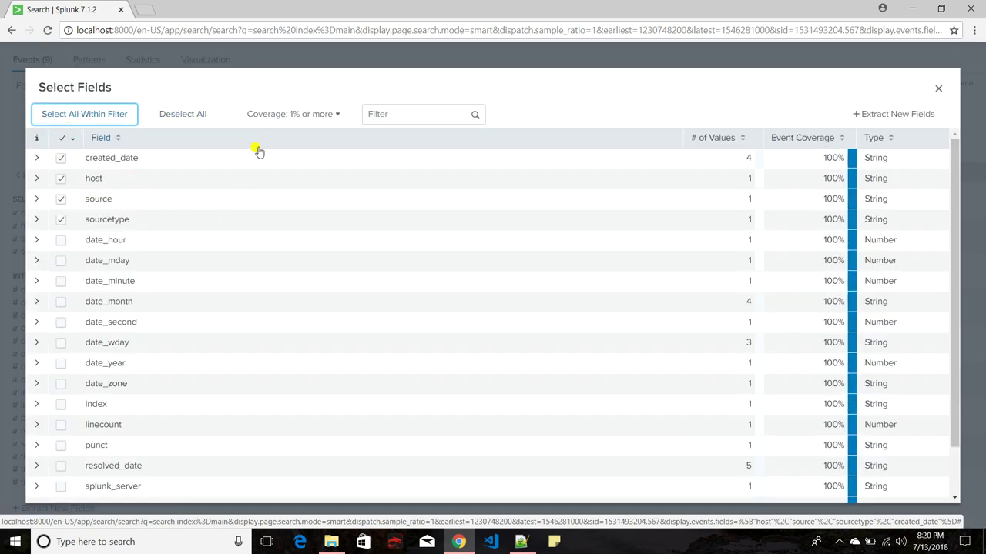
{"action": "left_click", "coordinate": [308, 116]}
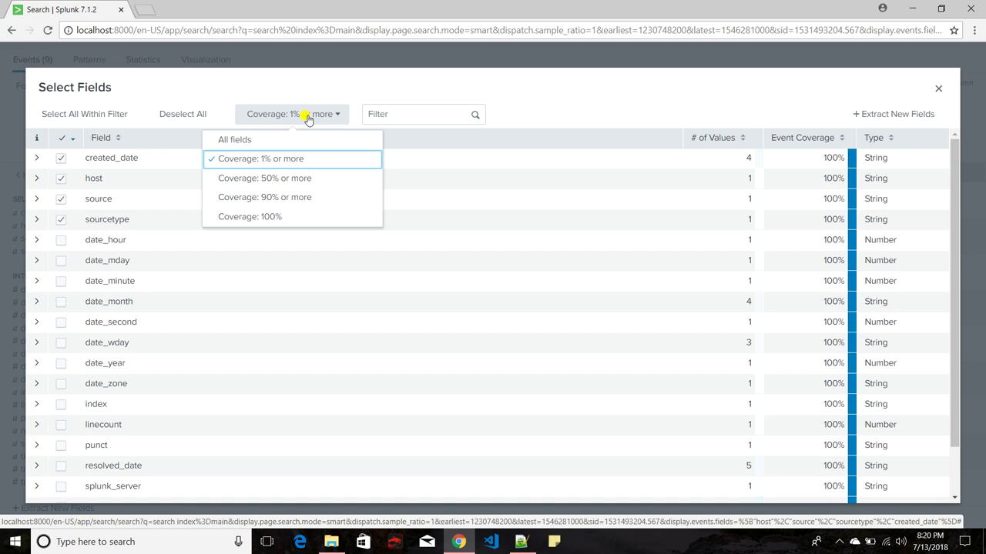
{"action": "left_click", "coordinate": [616, 120]}
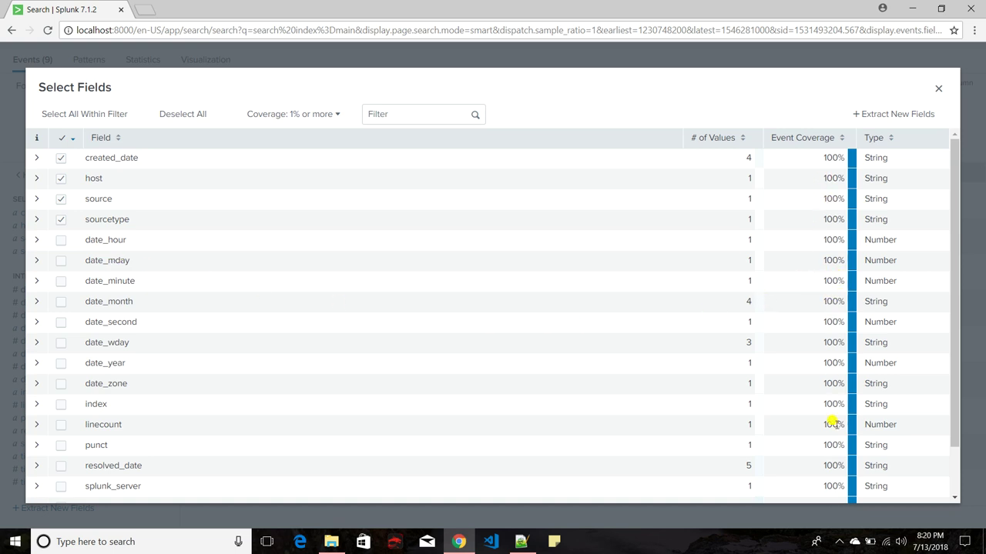
{"action": "left_click", "coordinate": [299, 115]}
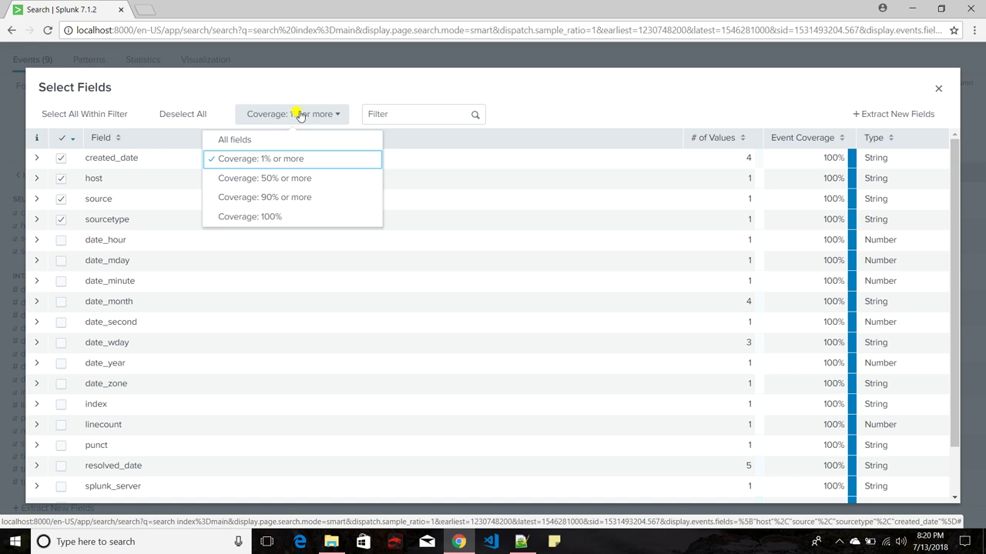
{"action": "left_click", "coordinate": [275, 145]}
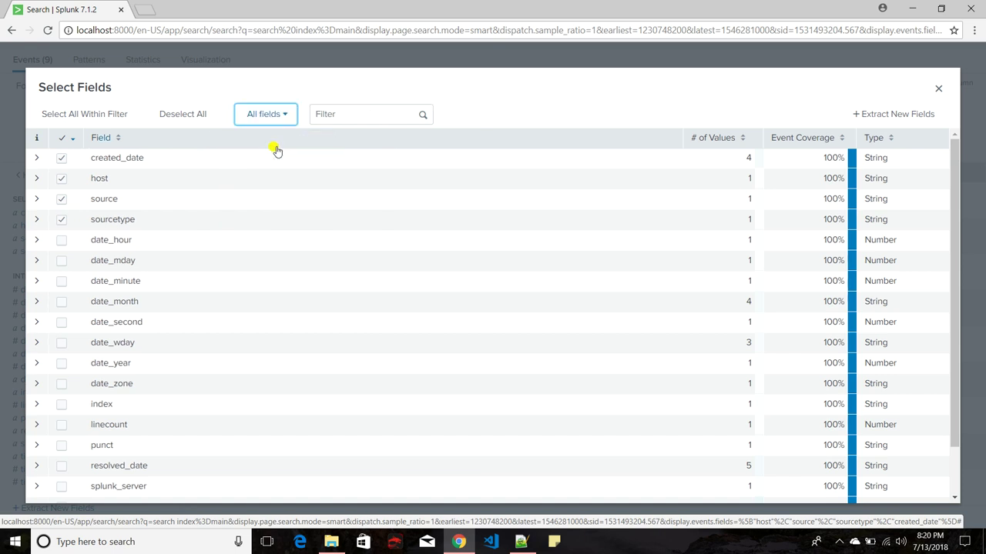
{"action": "left_click", "coordinate": [938, 87]}
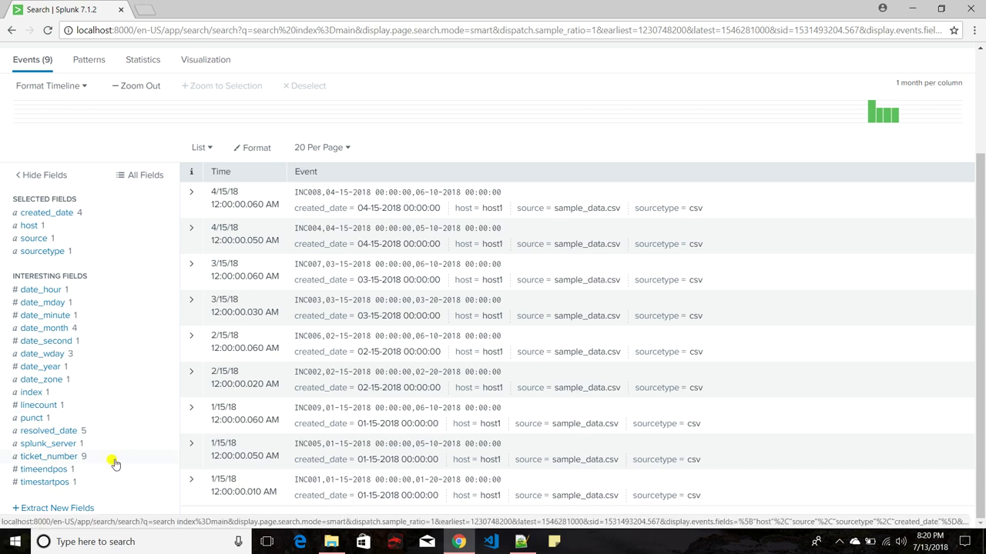
Look at the field extractor's sample event selection and return to the index=main search results.
{"action": "left_click", "coordinate": [59, 511]}
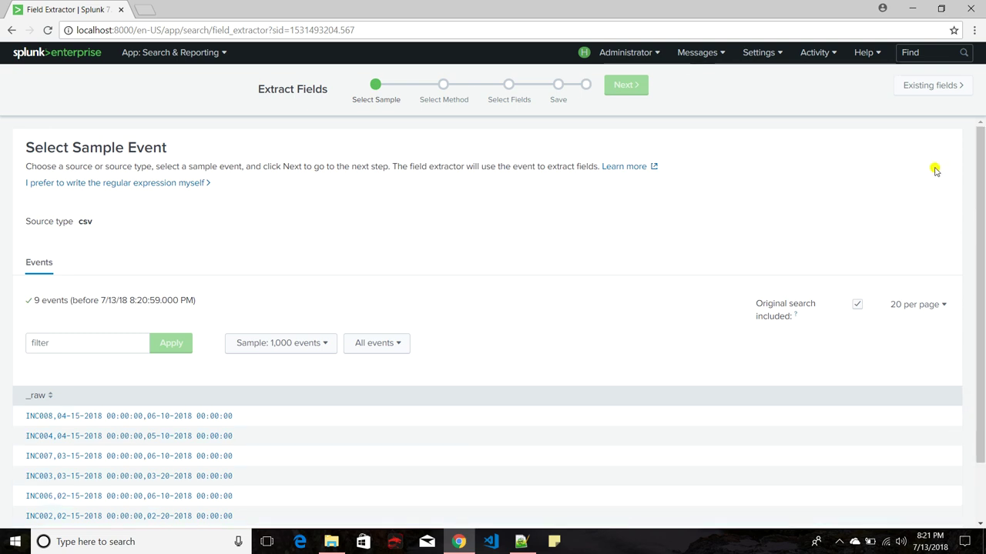
{"action": "left_click", "coordinate": [10, 31]}
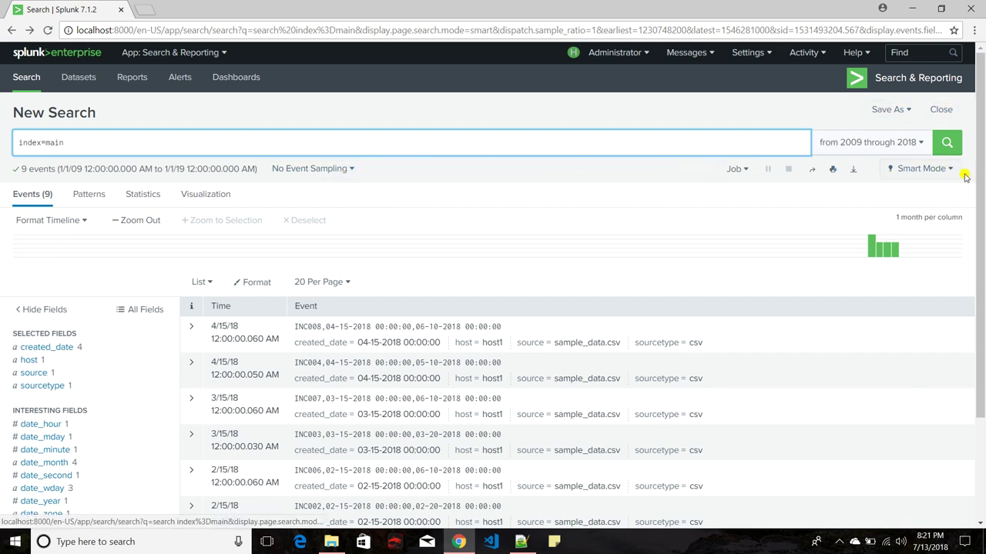
Review the available search modes, extend the query to index=main | stats count, and run it.
{"action": "left_click", "coordinate": [937, 168]}
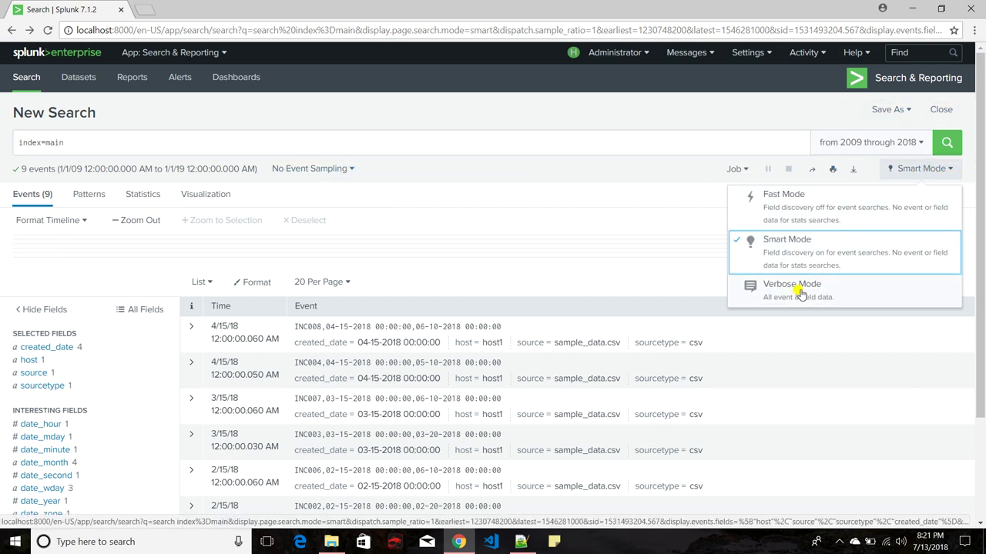
{"action": "left_click", "coordinate": [217, 147]}
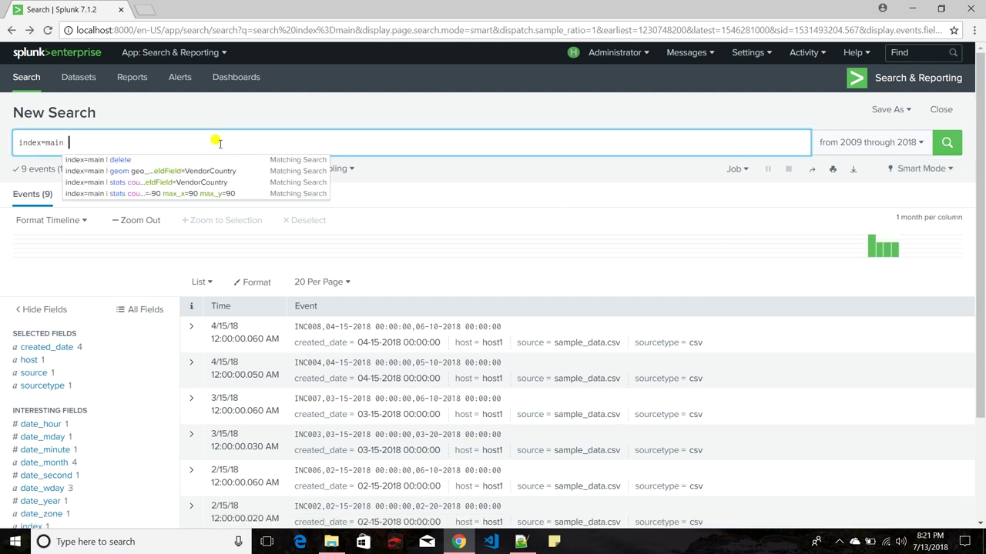
{"action": "type", "text": "|"}
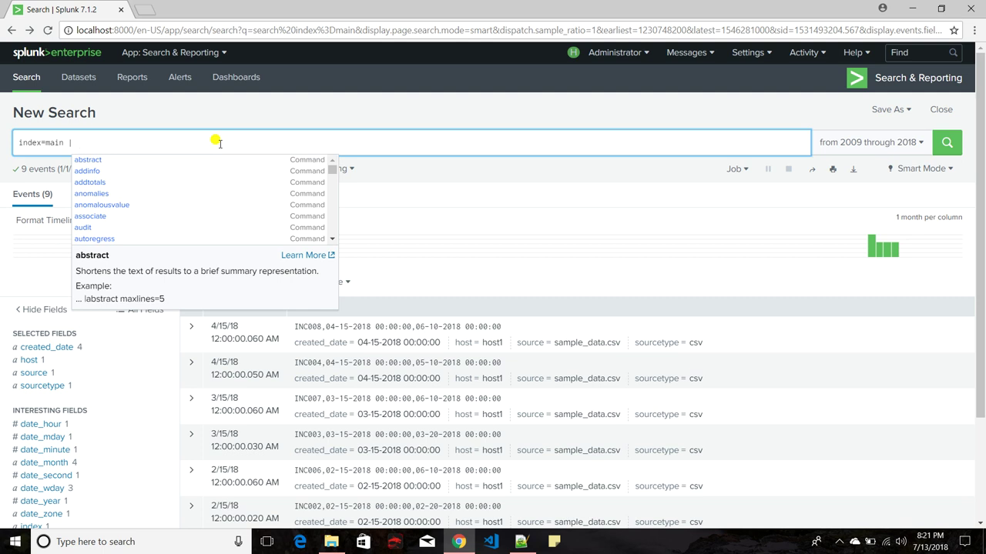
{"action": "left_click", "coordinate": [913, 174]}
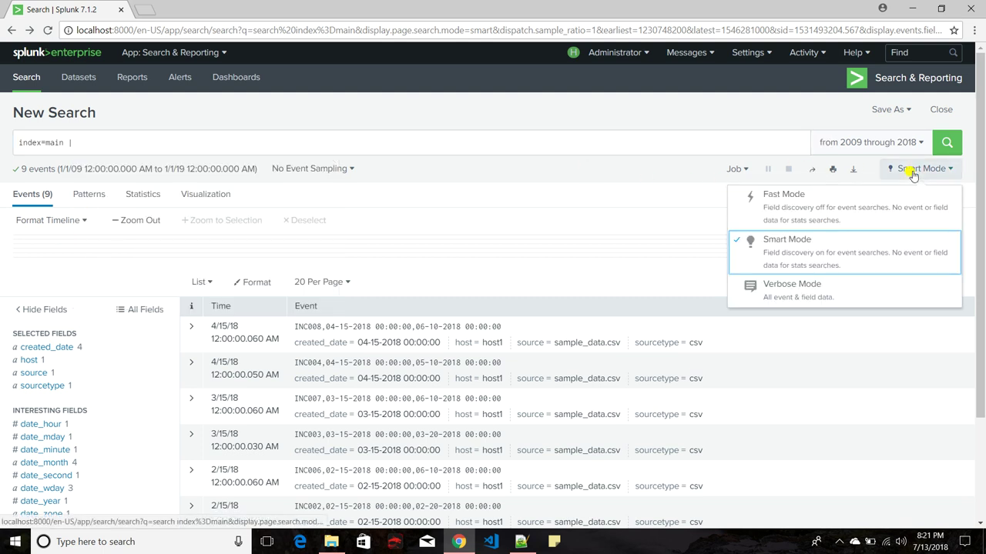
{"action": "left_click", "coordinate": [159, 138]}
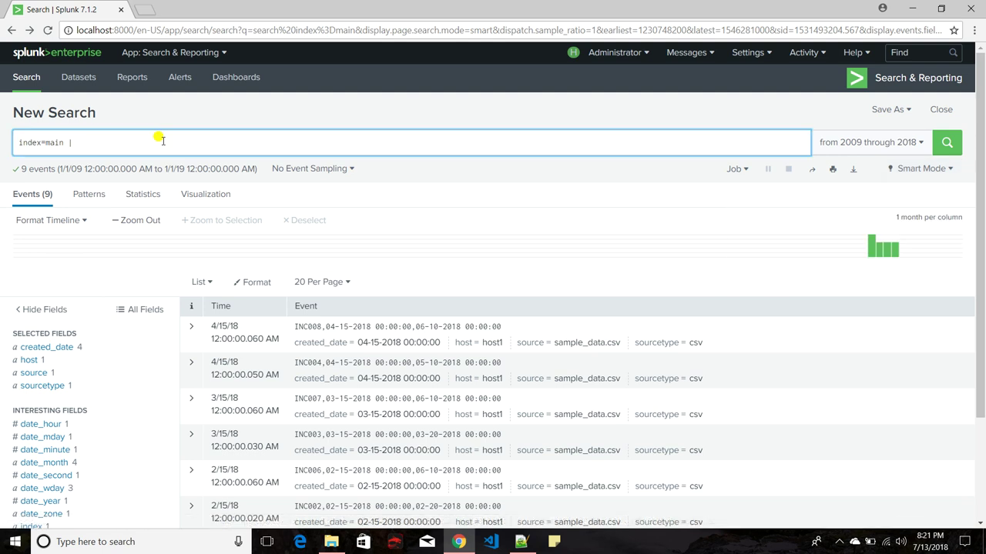
{"action": "type", "text": "stats count"}
{"action": "key", "text": "Return"}
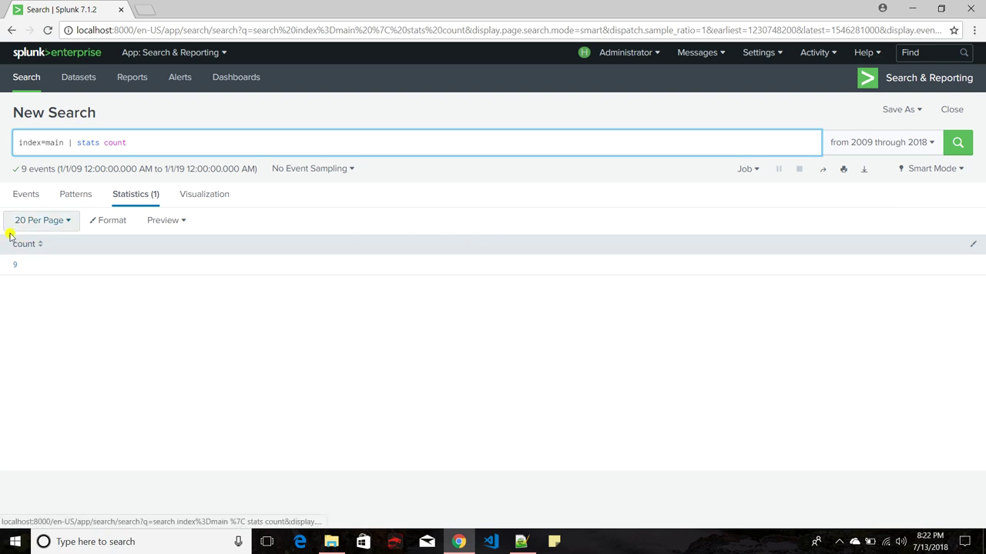
Check the stats search's events in Smart Mode, switch to Verbose Mode, and view the events again.
{"action": "left_click", "coordinate": [26, 197]}
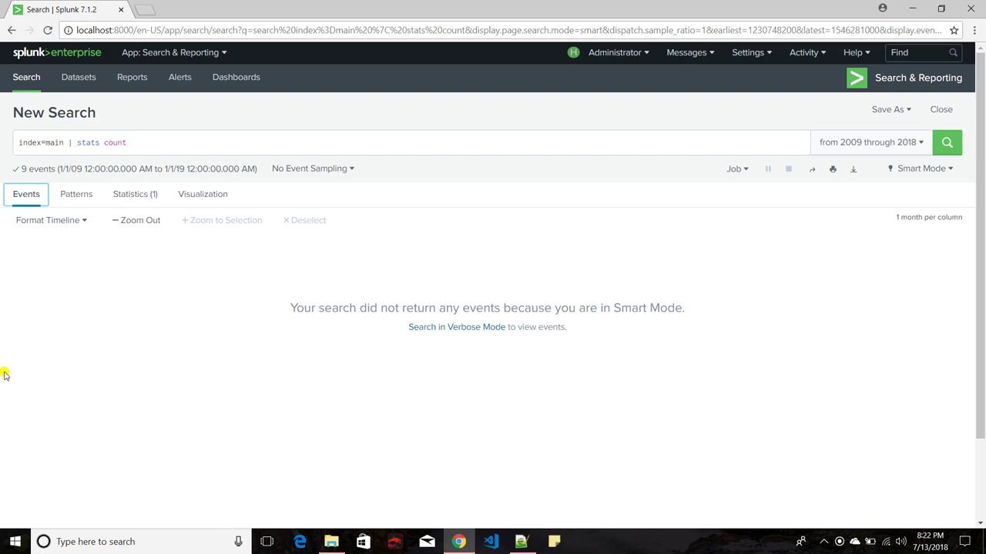
{"action": "left_click", "coordinate": [917, 168]}
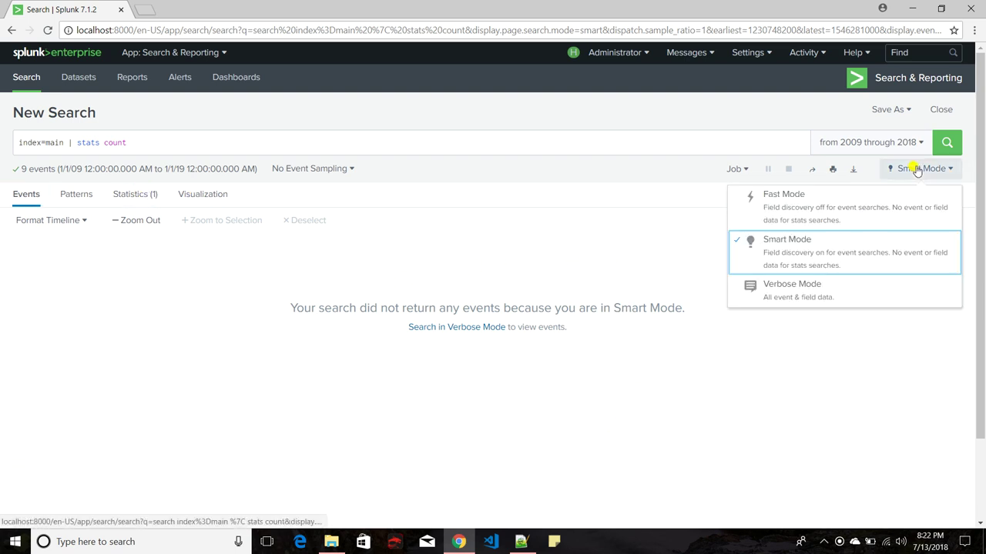
{"action": "left_click", "coordinate": [761, 291]}
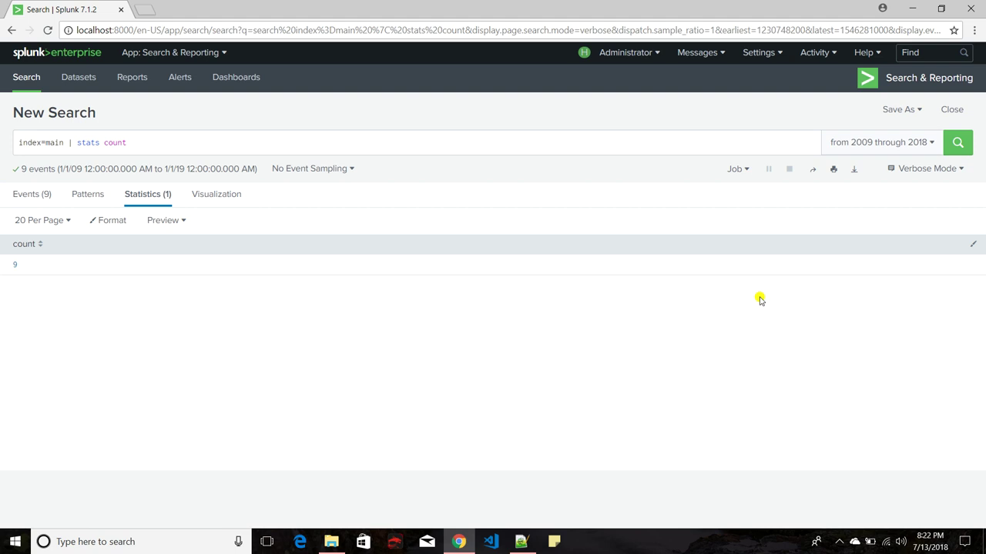
{"action": "left_click", "coordinate": [23, 194]}
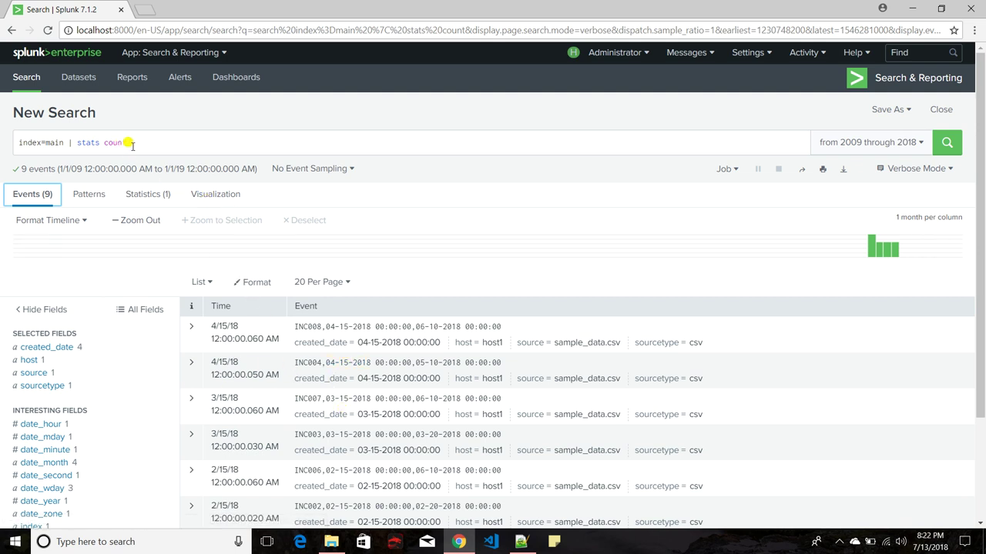
Compare the statistics table with the visualization, and change the visualization from Cluster Map to Single Value.
{"action": "left_click", "coordinate": [143, 196]}
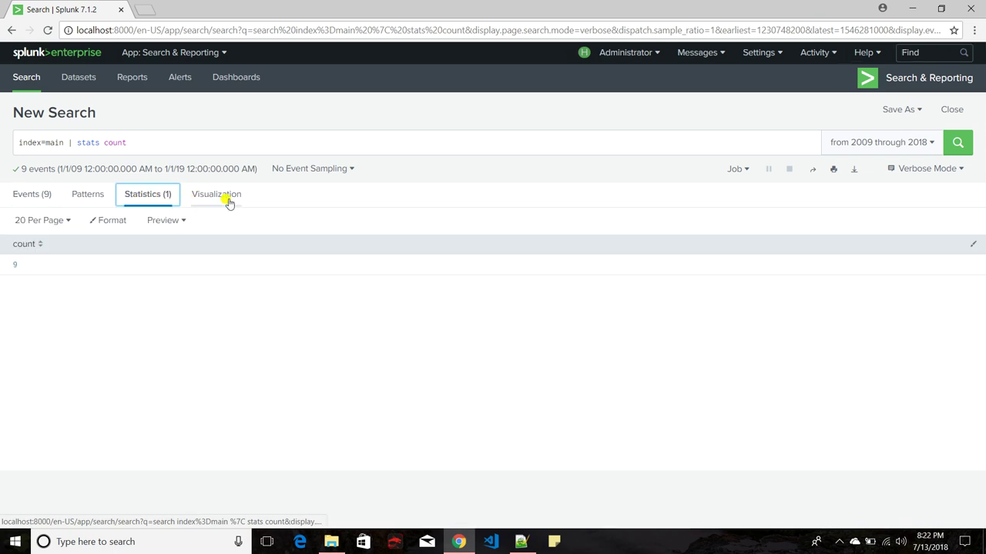
{"action": "left_click", "coordinate": [228, 201]}
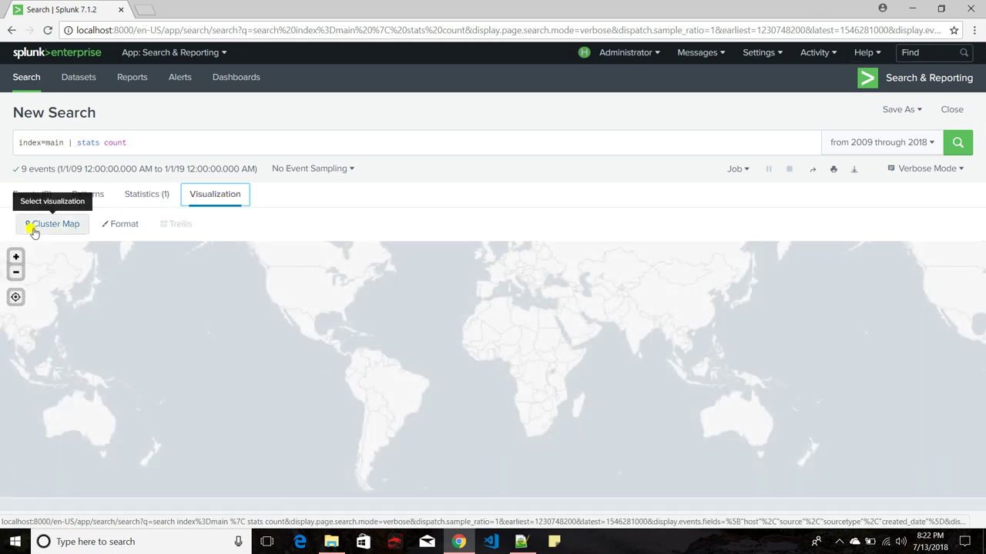
{"action": "left_click", "coordinate": [145, 198]}
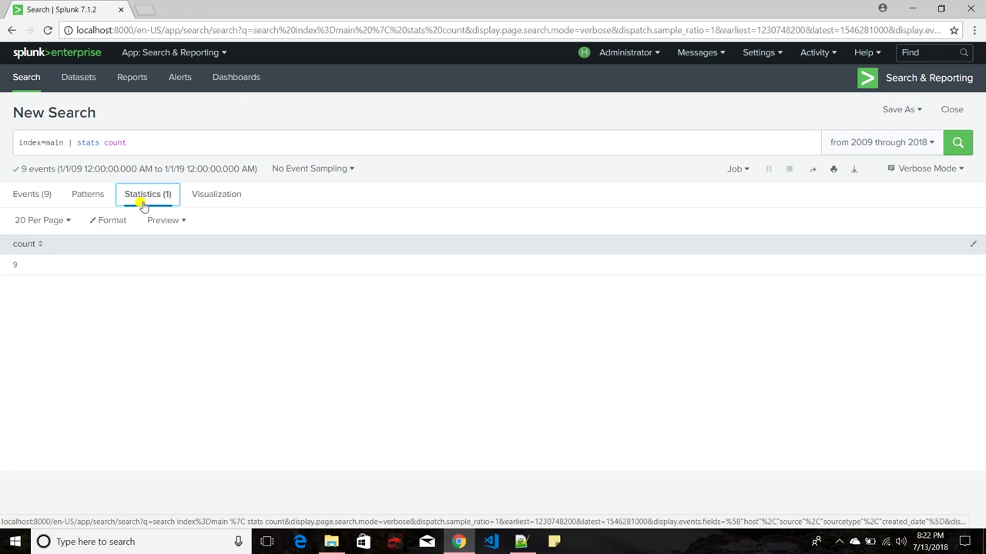
{"action": "left_click", "coordinate": [228, 196]}
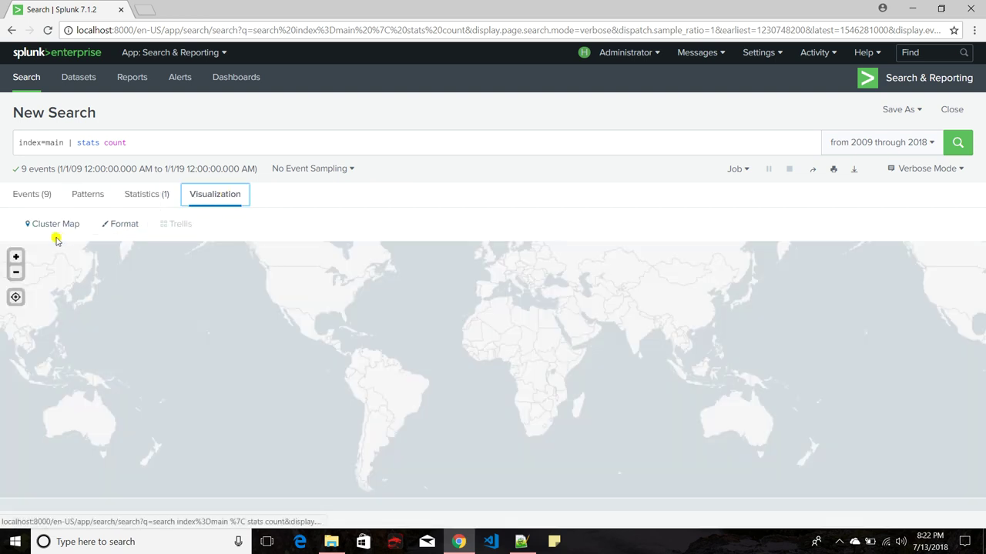
{"action": "left_click", "coordinate": [53, 225]}
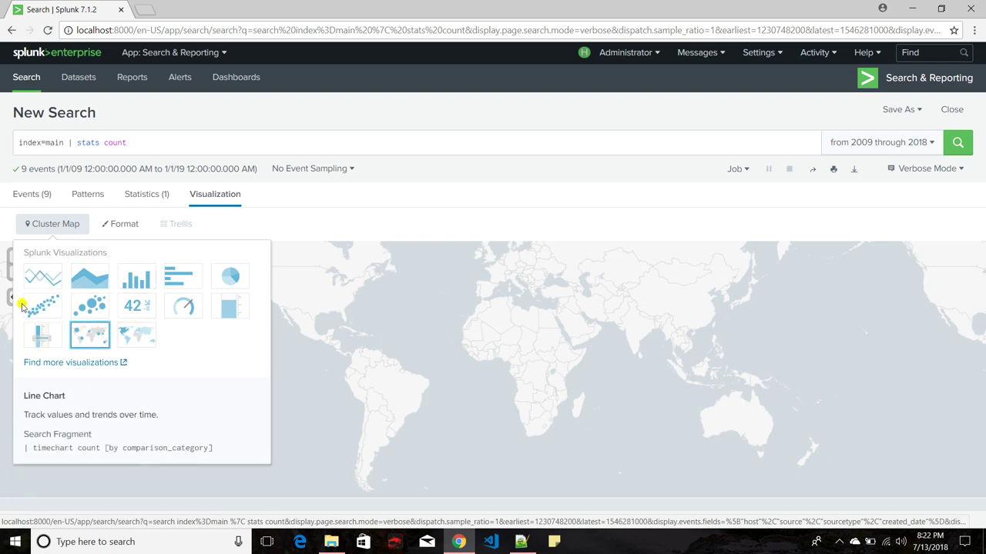
{"action": "left_click", "coordinate": [136, 308]}
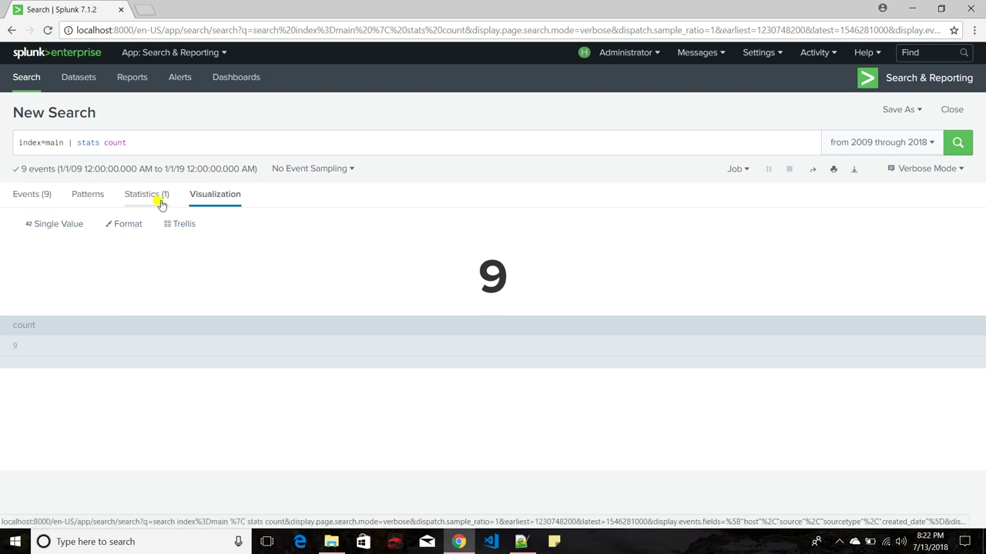
Review the format and trellis layout options of the Single Value visualization, and close them without changes.
{"action": "left_click", "coordinate": [119, 230]}
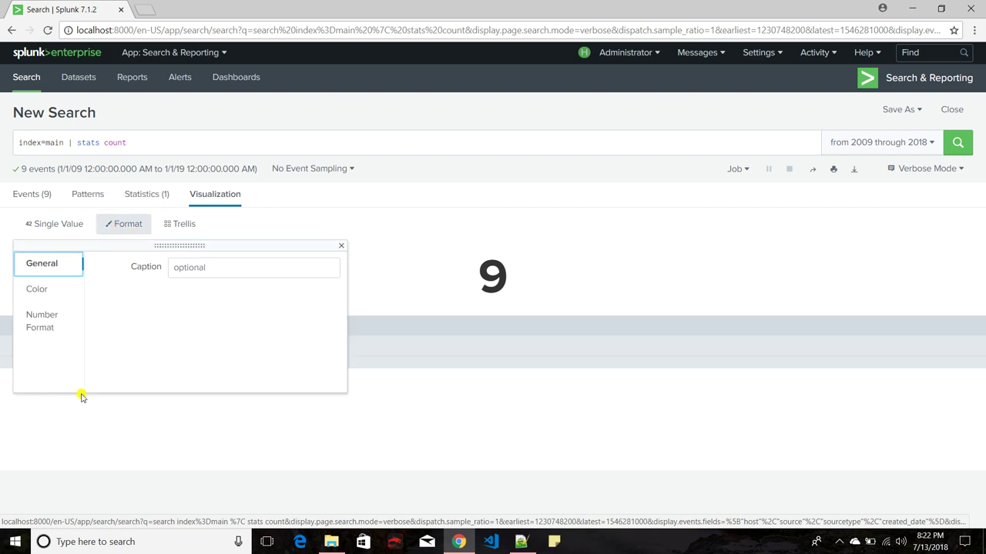
{"action": "left_click", "coordinate": [179, 230]}
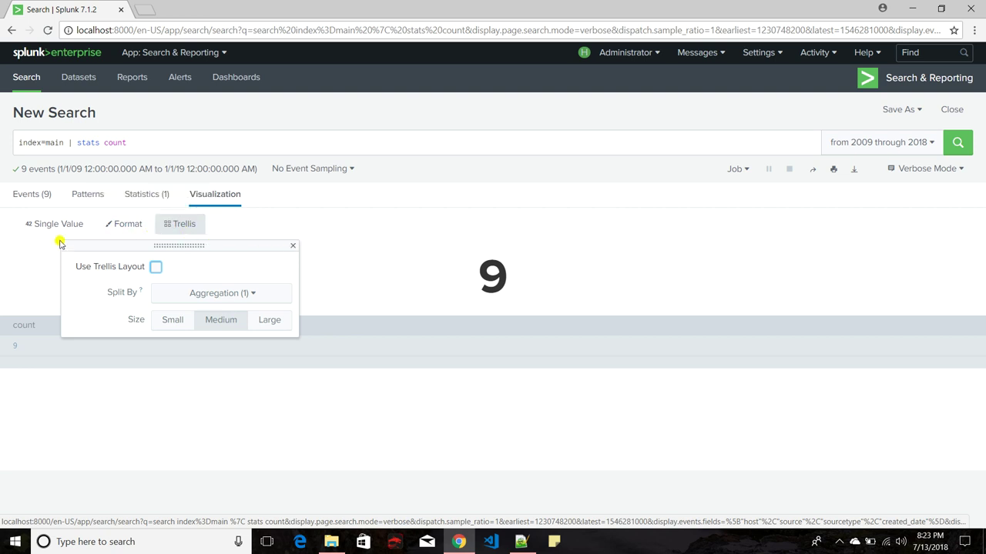
{"action": "left_click", "coordinate": [293, 247]}
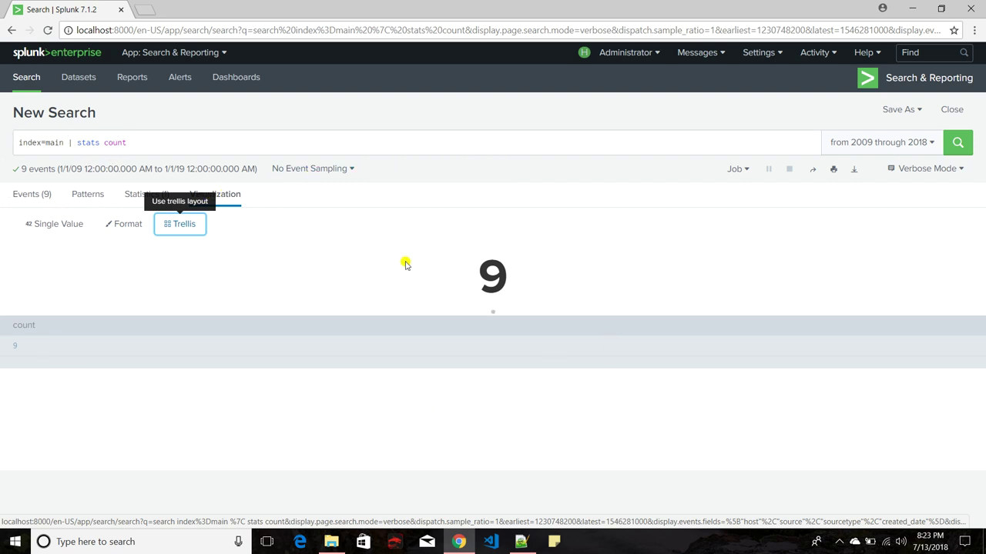
Save the Single Value count as a panel on a new dashboard titled demo, and view the dashboard.
{"action": "left_click", "coordinate": [905, 111]}
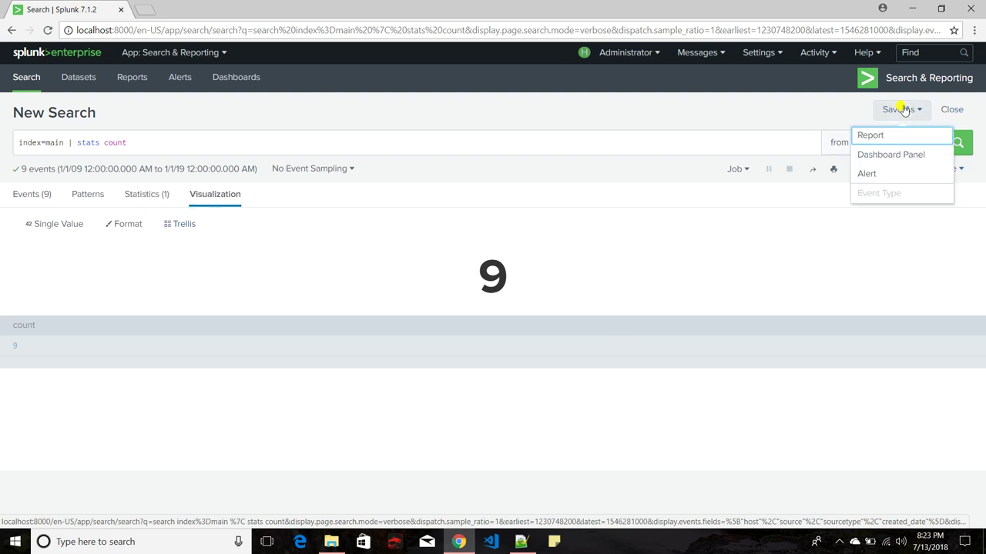
{"action": "left_click", "coordinate": [890, 157]}
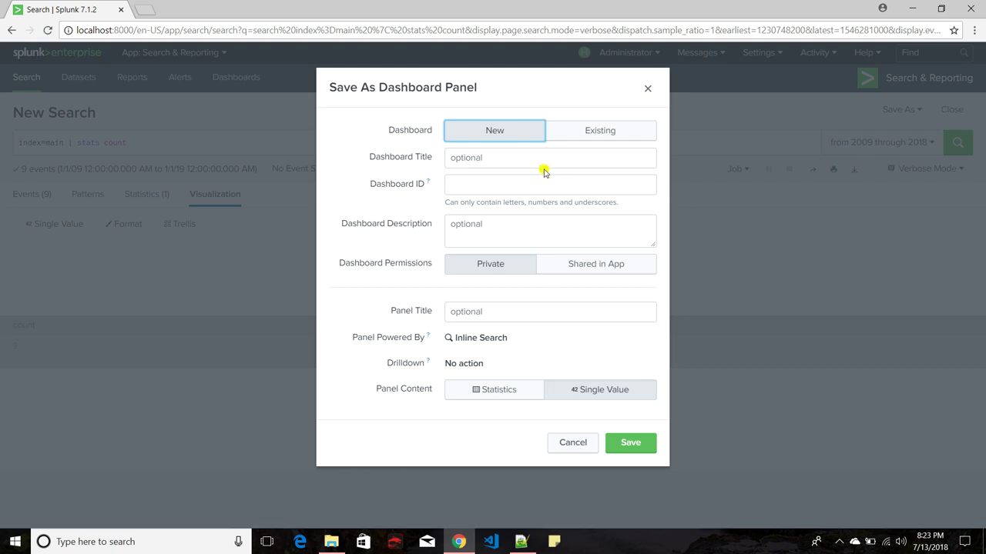
{"action": "left_click", "coordinate": [539, 164]}
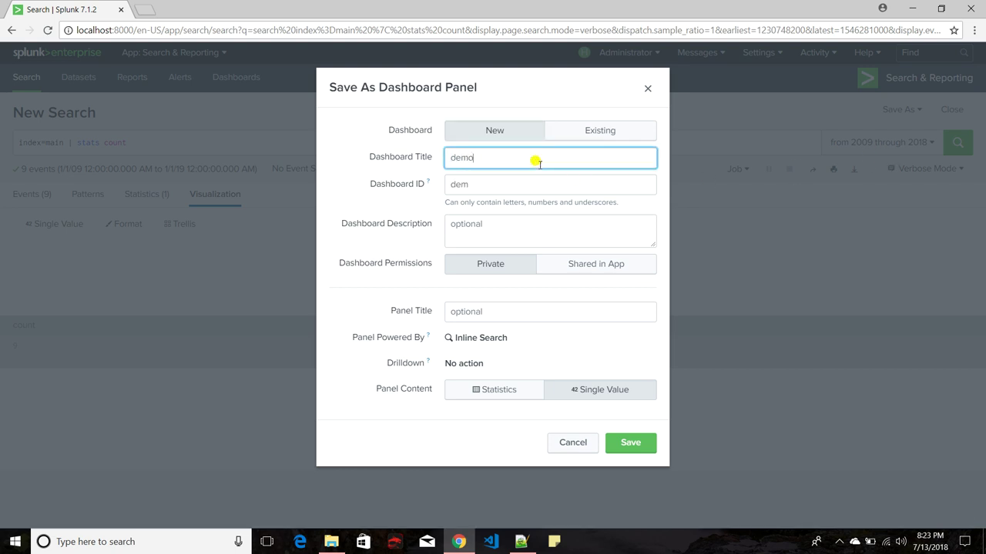
{"action": "left_click", "coordinate": [630, 443]}
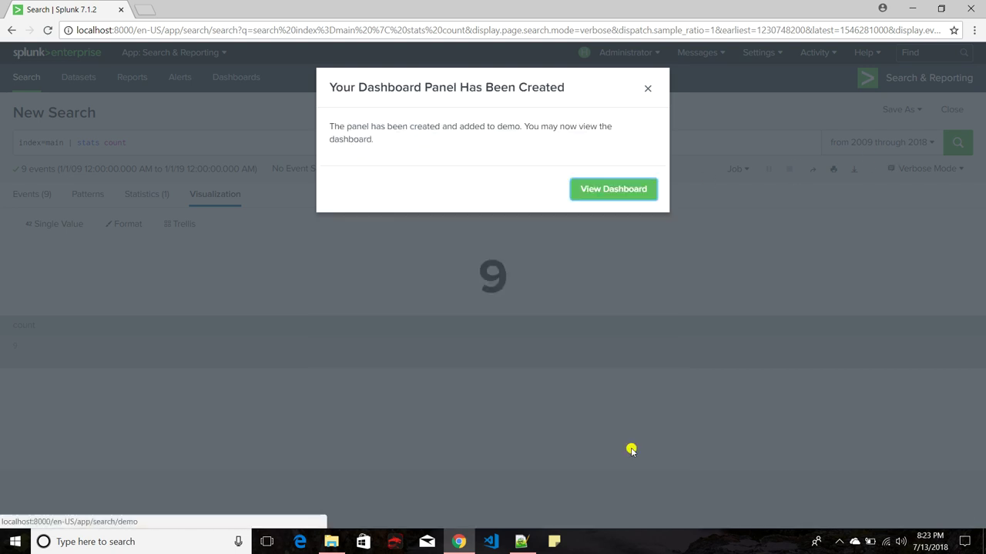
{"action": "left_click", "coordinate": [621, 192]}
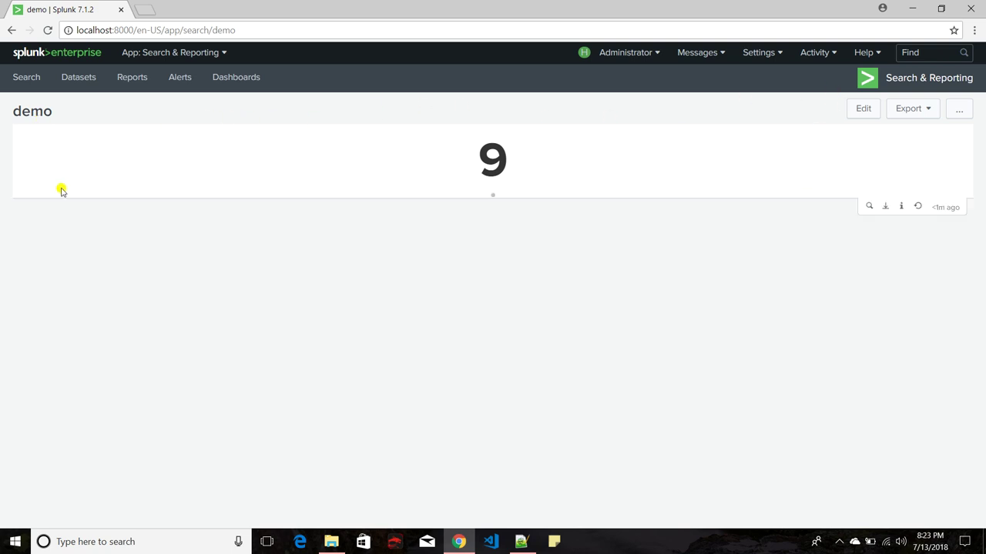
Open the list of dashboards in a new browser tab and switch to it to find the demo dashboard.
{"action": "right_click", "coordinate": [236, 83]}
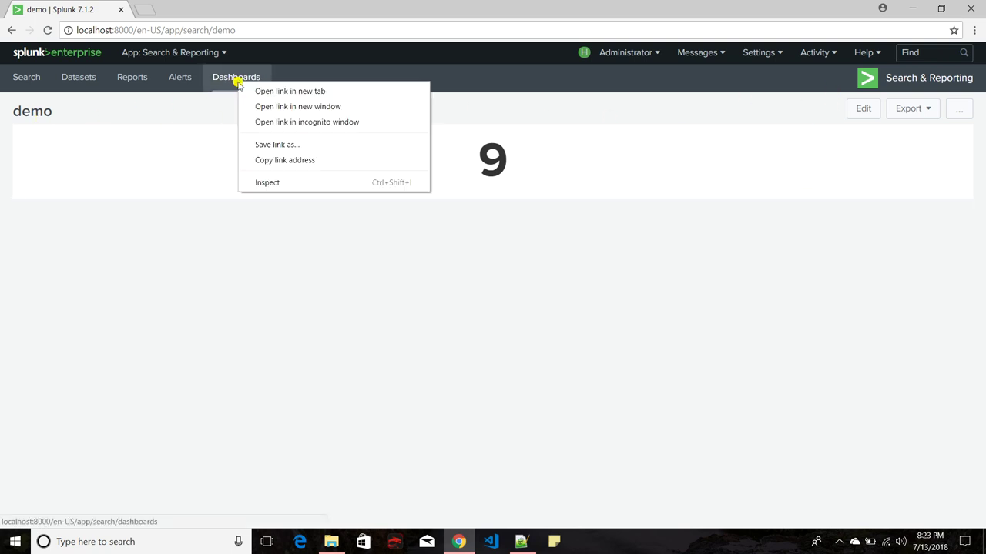
{"action": "left_click", "coordinate": [183, 107]}
{"action": "right_click", "coordinate": [239, 80]}
{"action": "left_click", "coordinate": [264, 85]}
{"action": "left_click", "coordinate": [177, 9]}
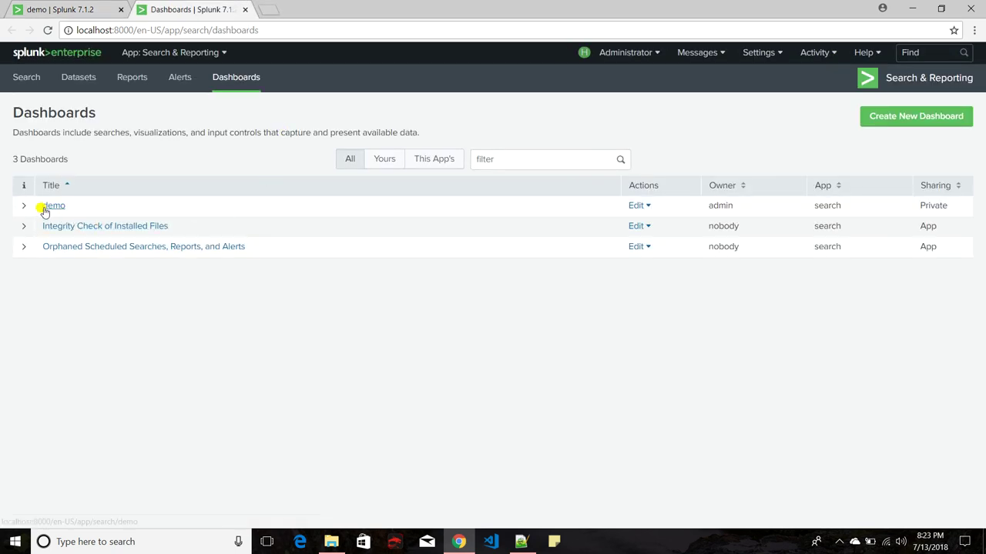
Open a new search and begin the query with index=main | table.
{"action": "left_click", "coordinate": [18, 79]}
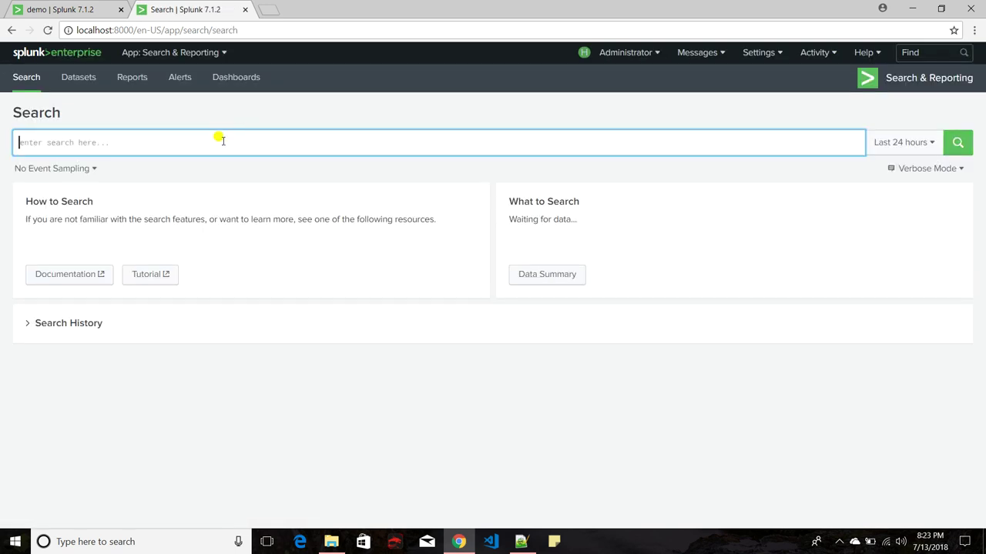
{"action": "type", "text": "index="}
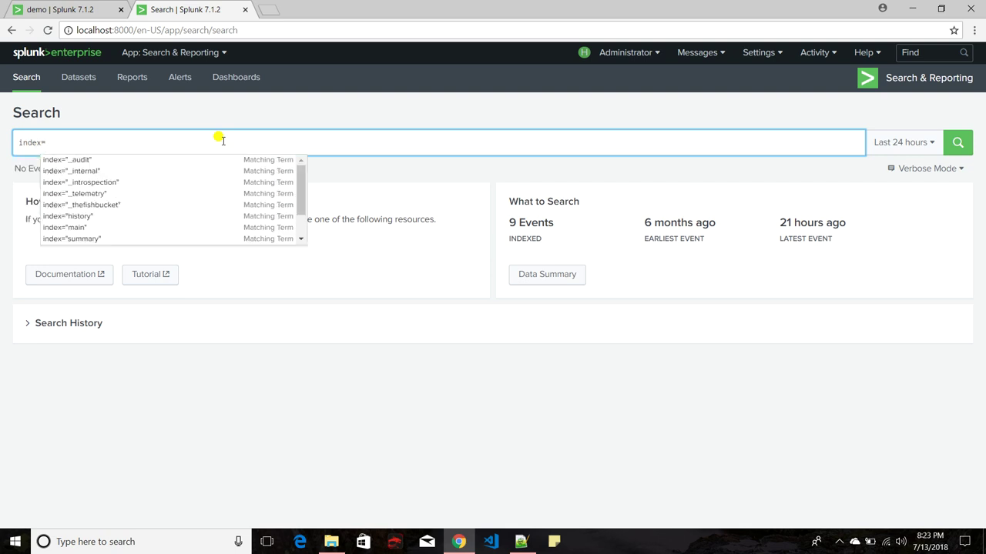
{"action": "type", "text": "main"}
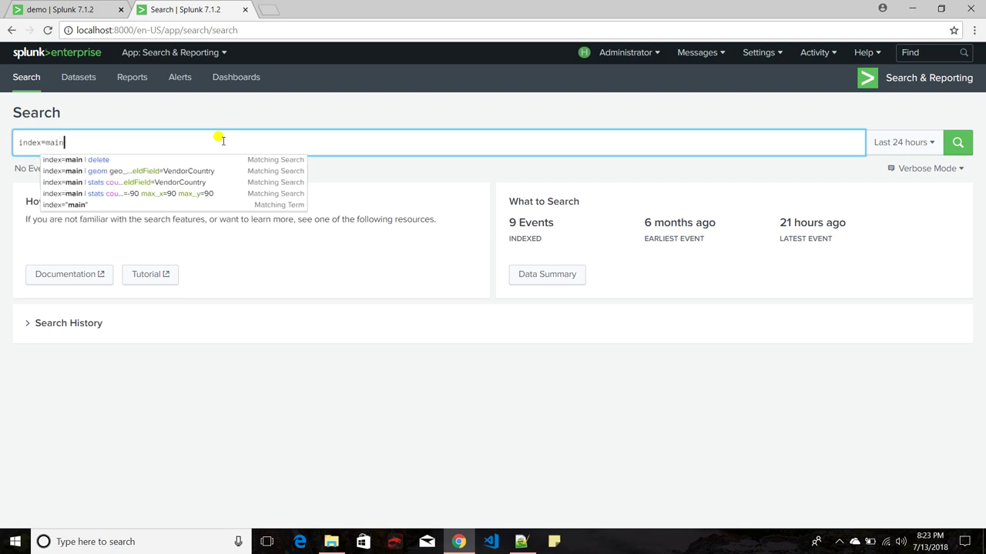
{"action": "type", "text": " | table"}
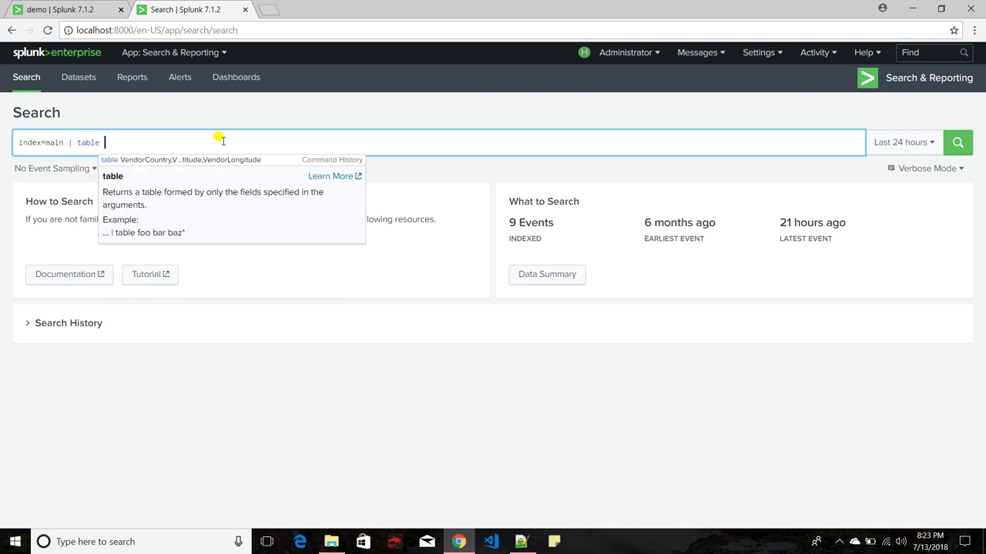
Switch to Notepad++ and copy the header line ticket_number,created_date,resolved_date from sample_data.csv.
{"action": "left_click", "coordinate": [522, 541]}
{"action": "left_click", "coordinate": [54, 54]}
{"action": "left_click_drag", "start_coordinate": [256, 62], "coordinate": [38, 146]}
{"action": "left_click", "coordinate": [170, 147]}
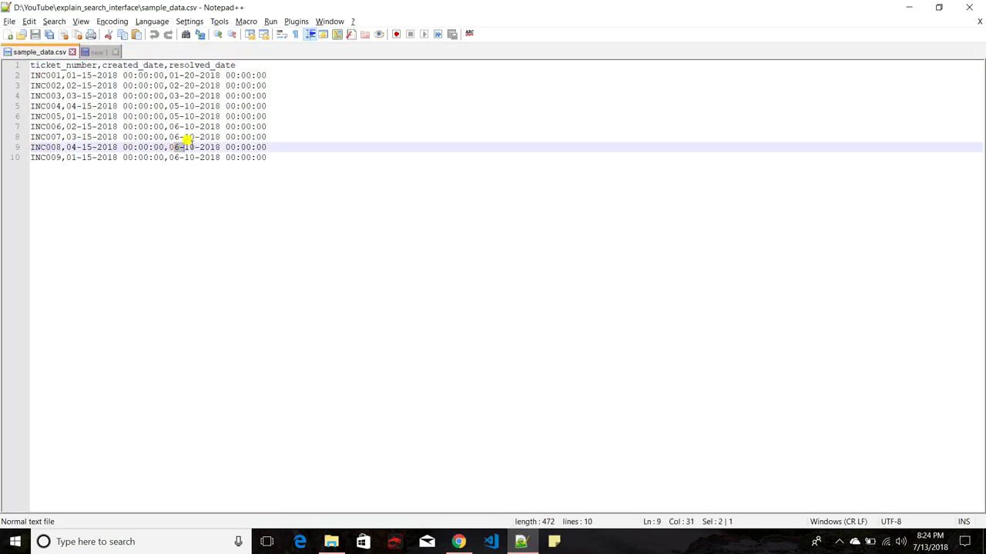
{"action": "left_click_drag", "start_coordinate": [239, 65], "coordinate": [34, 58]}
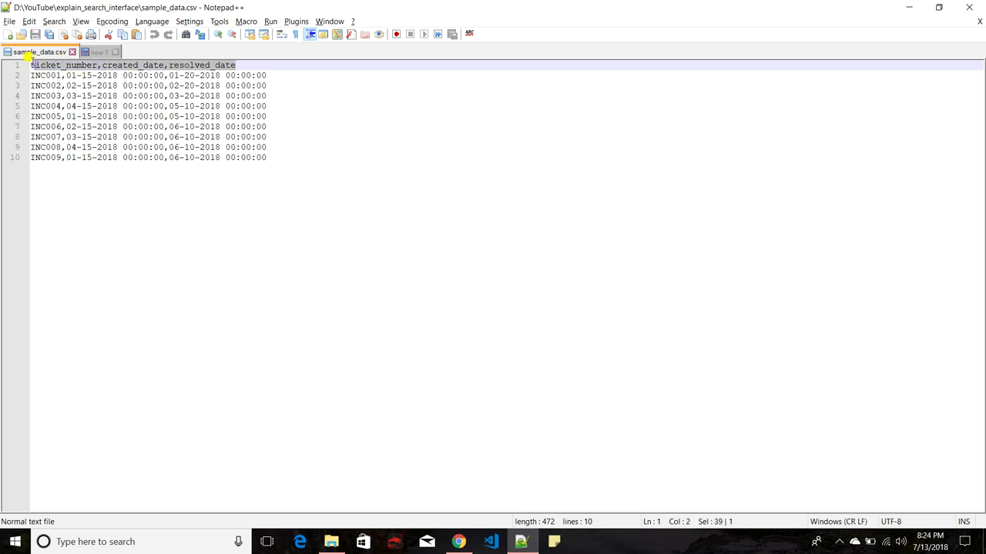
{"action": "key", "text": "ctrl+c"}
Back in Splunk, complete the table query with the copied field names and run it over All time.
{"action": "key", "text": "alt+Tab"}
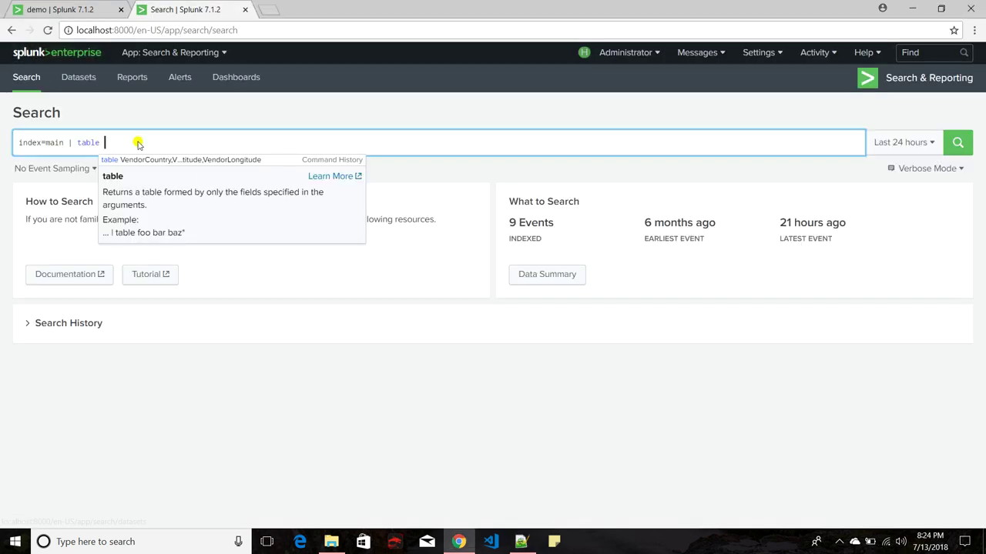
{"action": "key", "text": "ctrl+v"}
{"action": "key", "text": "Return"}
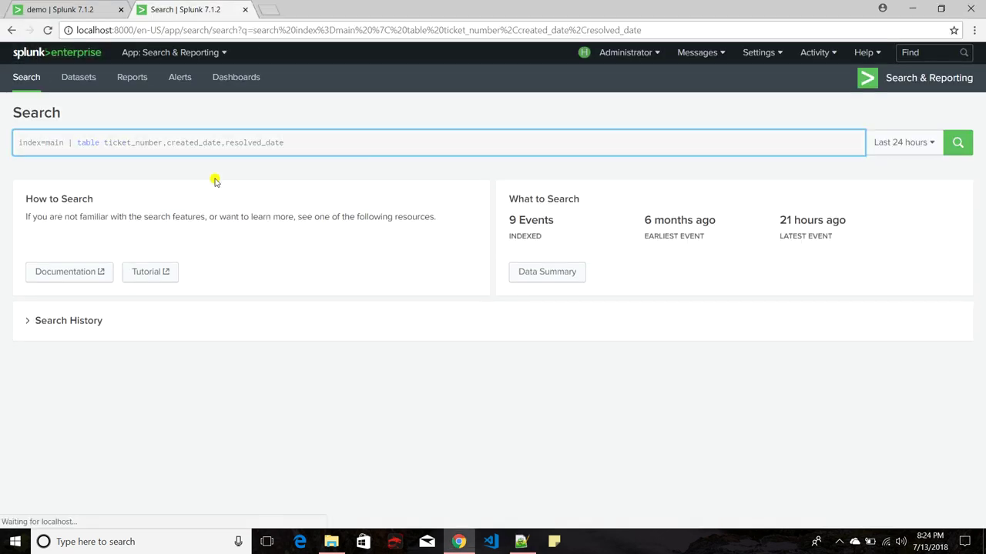
{"action": "left_click", "coordinate": [922, 143]}
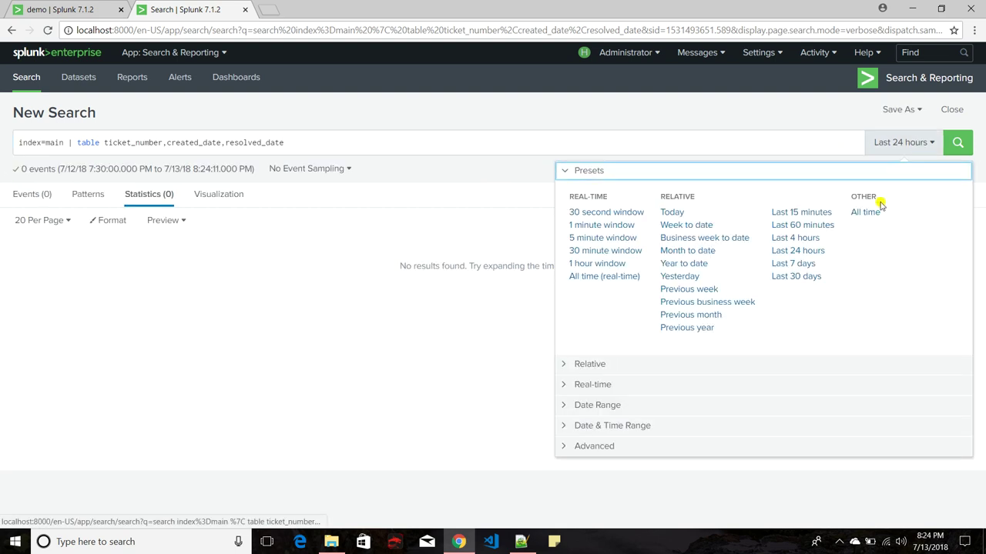
{"action": "left_click", "coordinate": [861, 214]}
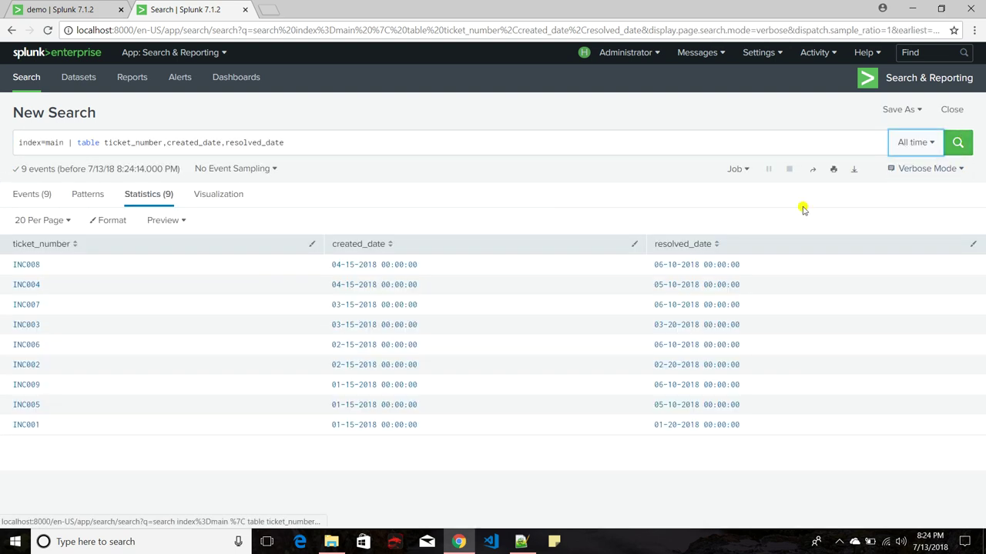
Save the ticket table as a panel titled table on the existing demo dashboard, and view the dashboard.
{"action": "left_click", "coordinate": [912, 116]}
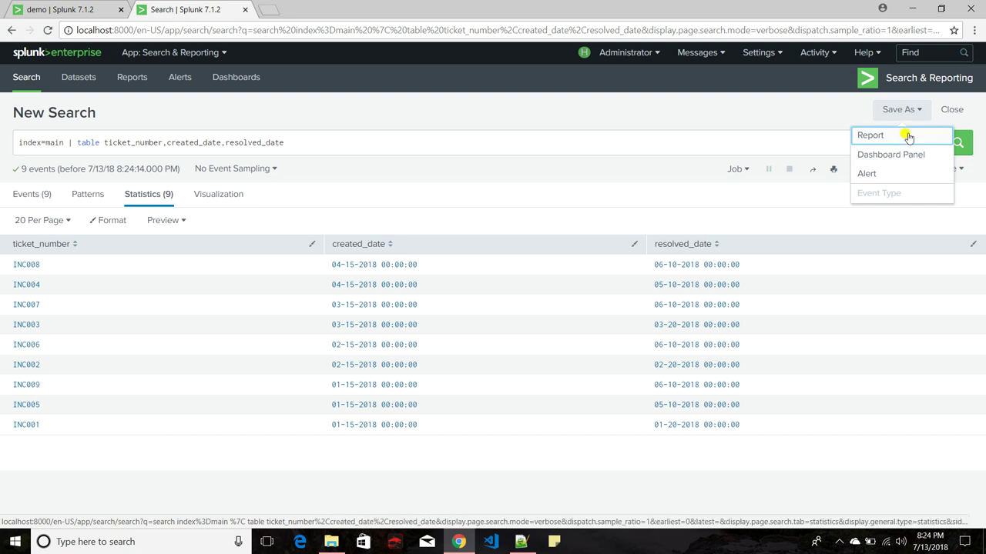
{"action": "left_click", "coordinate": [905, 158]}
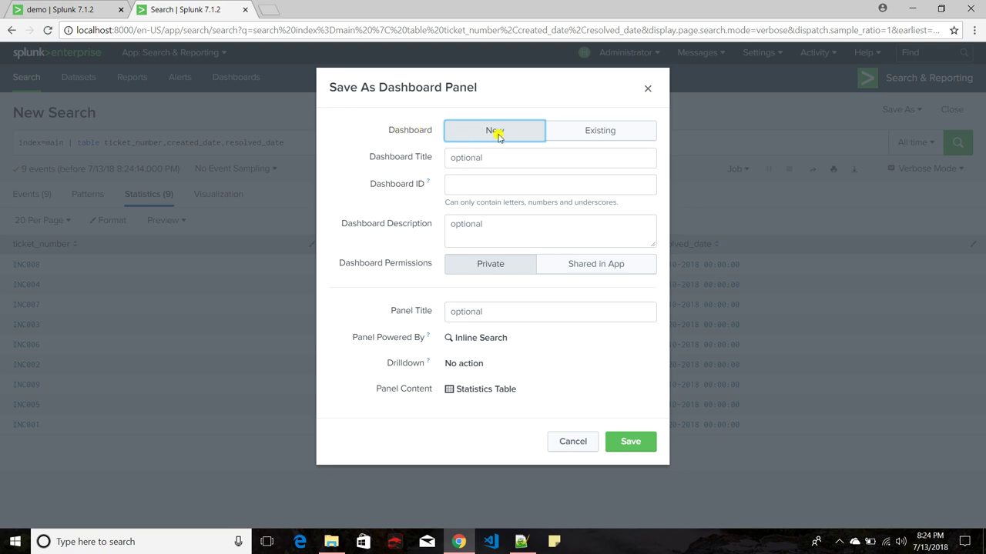
{"action": "left_click", "coordinate": [589, 135]}
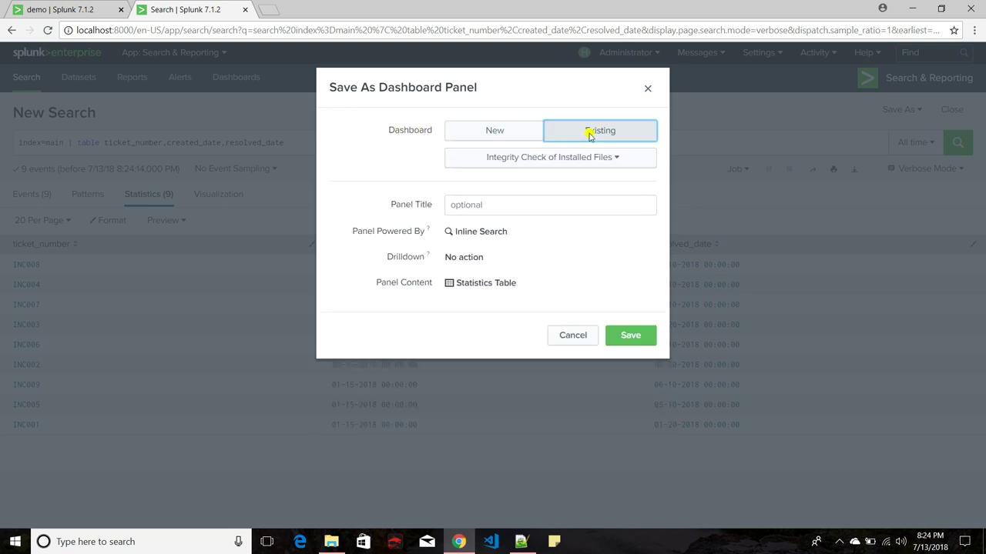
{"action": "left_click", "coordinate": [564, 156]}
{"action": "left_click", "coordinate": [485, 231]}
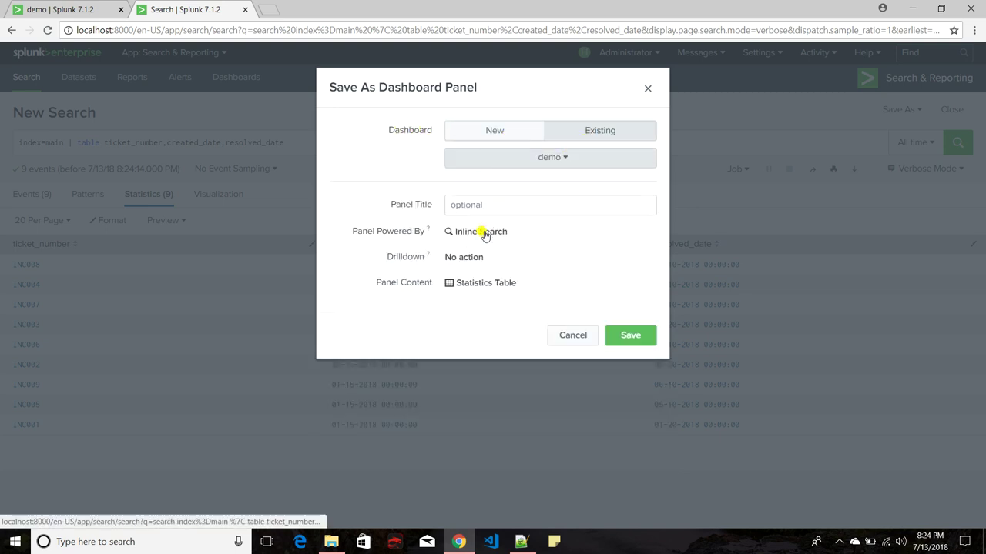
{"action": "left_click", "coordinate": [469, 206]}
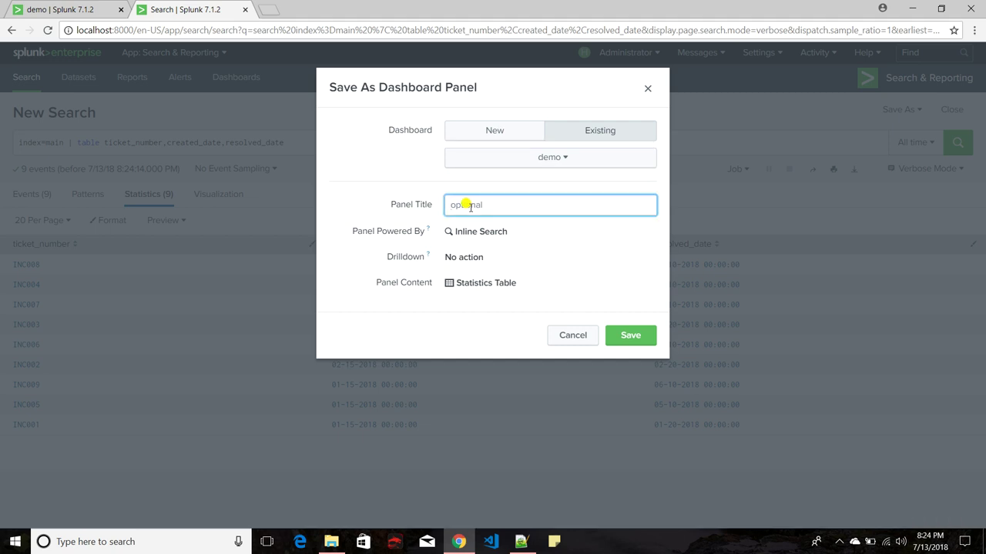
{"action": "type", "text": "table"}
{"action": "left_click", "coordinate": [627, 339]}
{"action": "left_click", "coordinate": [614, 189]}
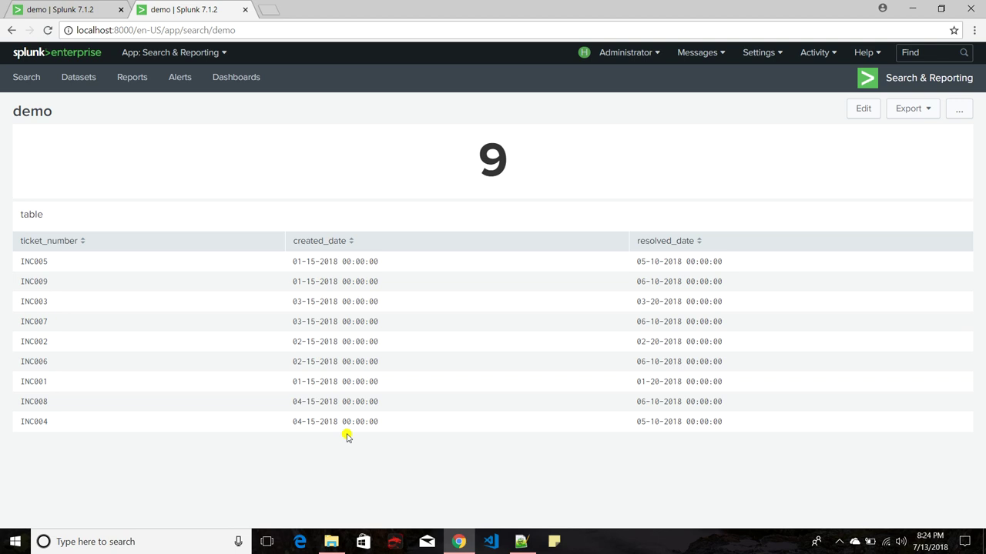
Check the other open demo dashboard tab, and open a new search page in the second tab.
{"action": "left_click", "coordinate": [55, 8]}
{"action": "left_click", "coordinate": [146, 9]}
{"action": "left_click", "coordinate": [21, 77]}
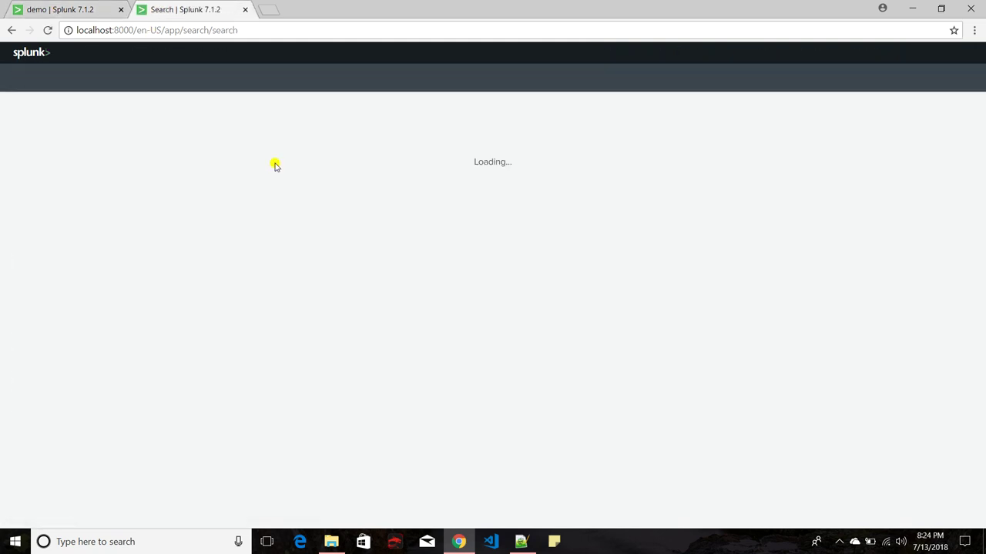